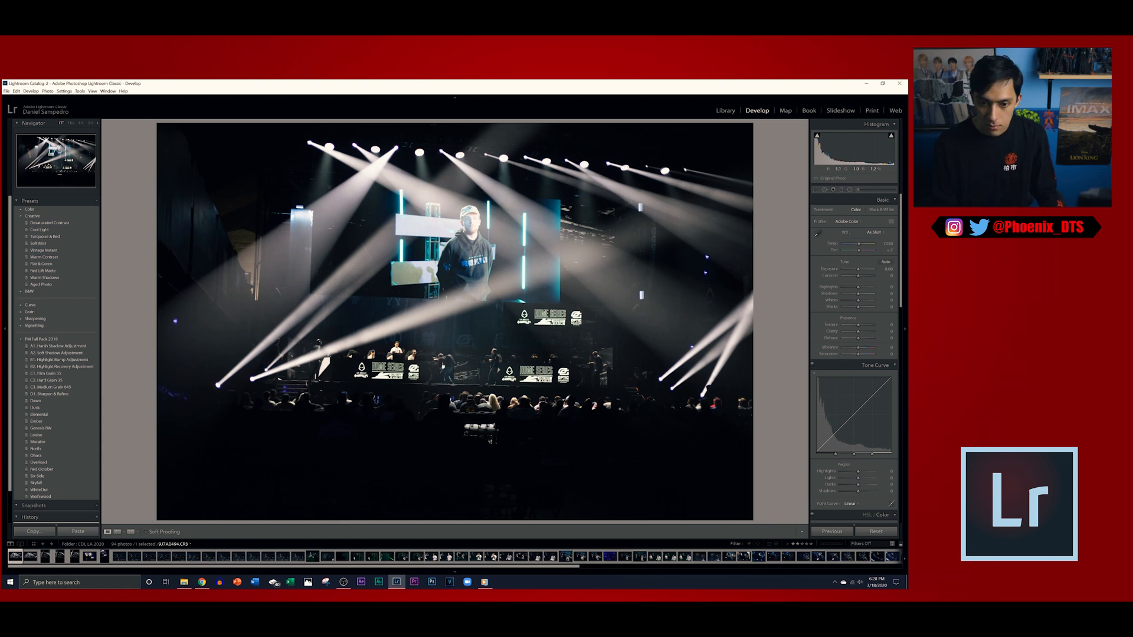
# Start a photo import from the Flag & Page 2020 folder, under Pictures > Lightroom > Imports on Hard Drive (D:)
pyautogui.click(725, 111)
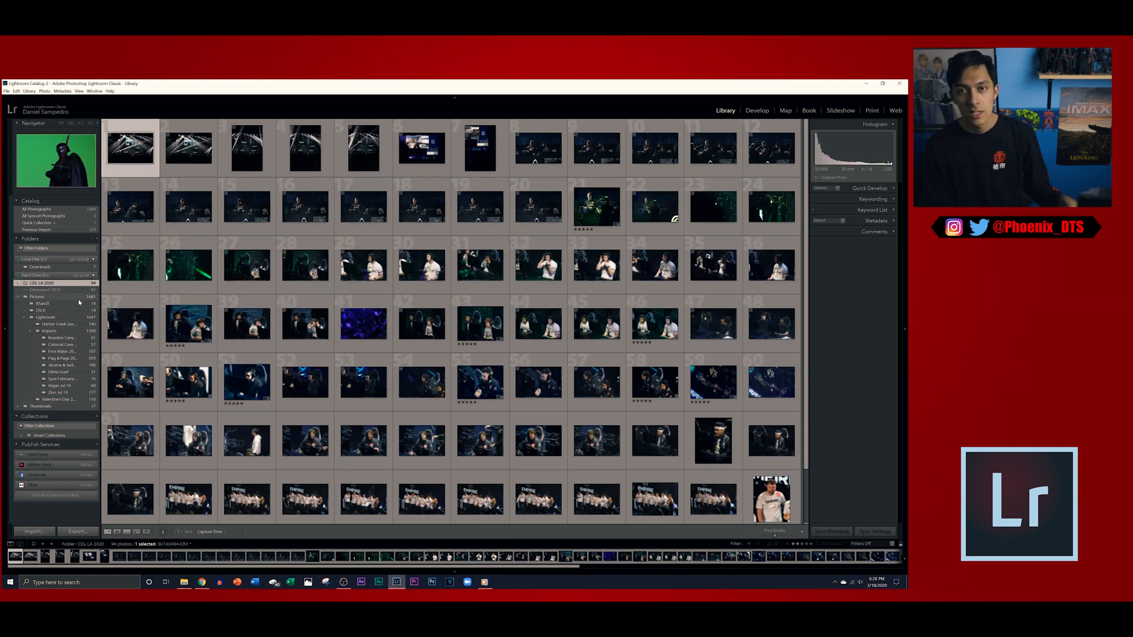
pyautogui.click(38, 532)
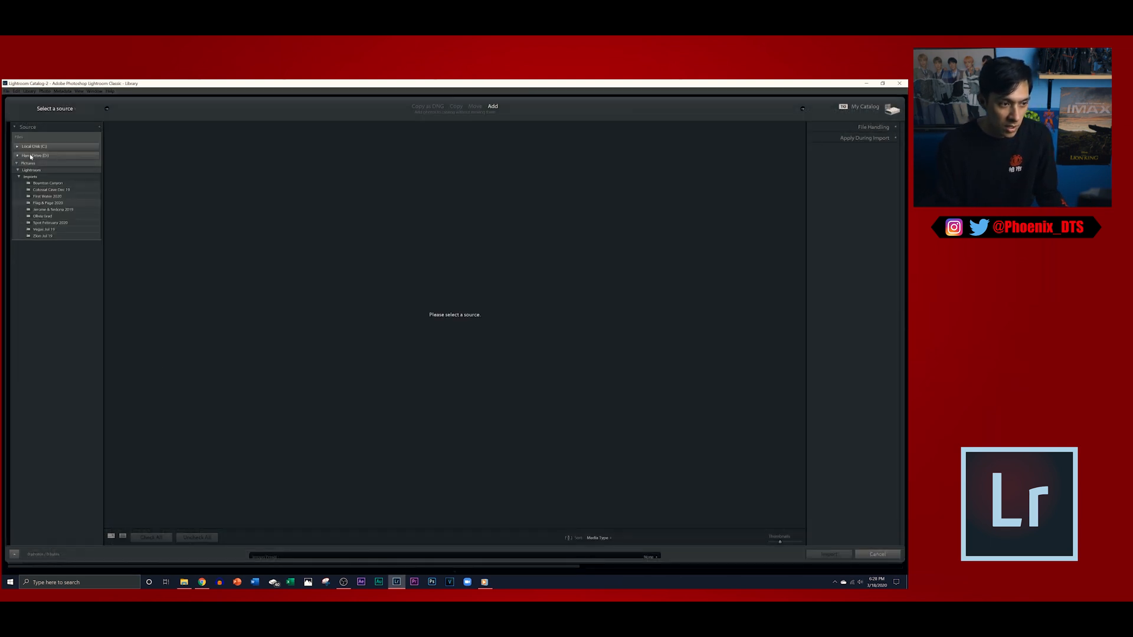
pyautogui.click(31, 156)
pyautogui.click(34, 182)
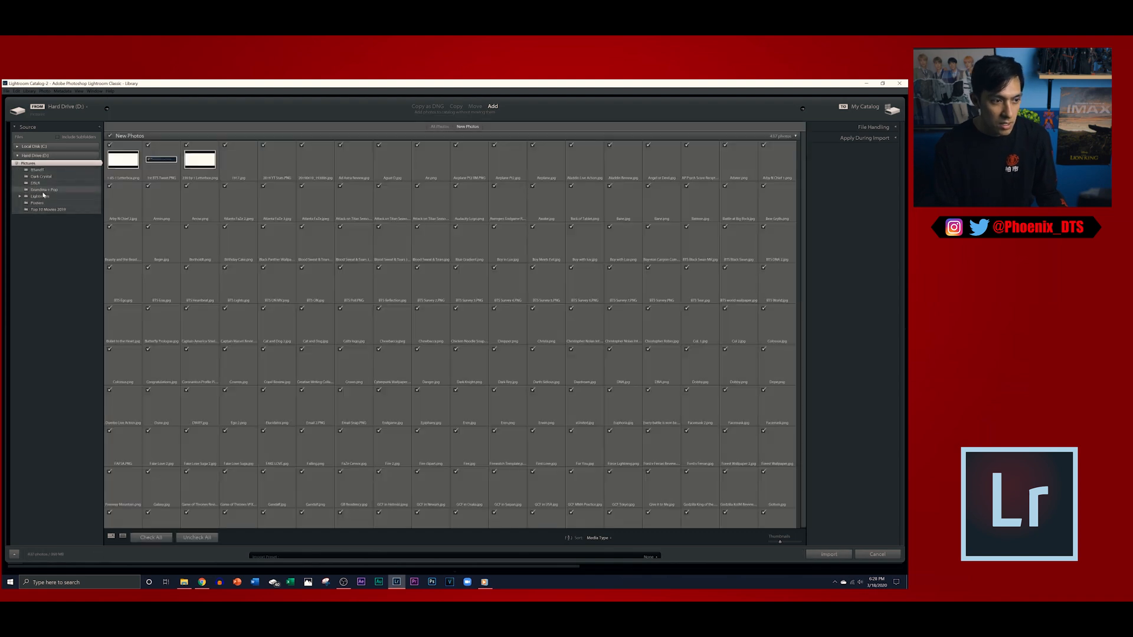
pyautogui.click(45, 196)
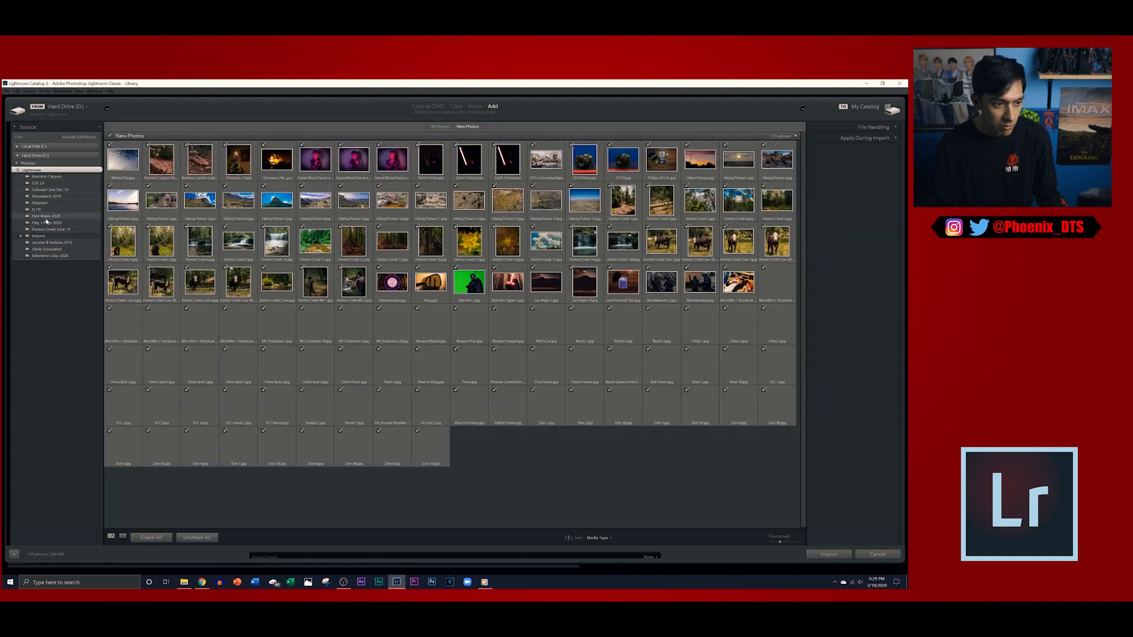
pyautogui.click(41, 235)
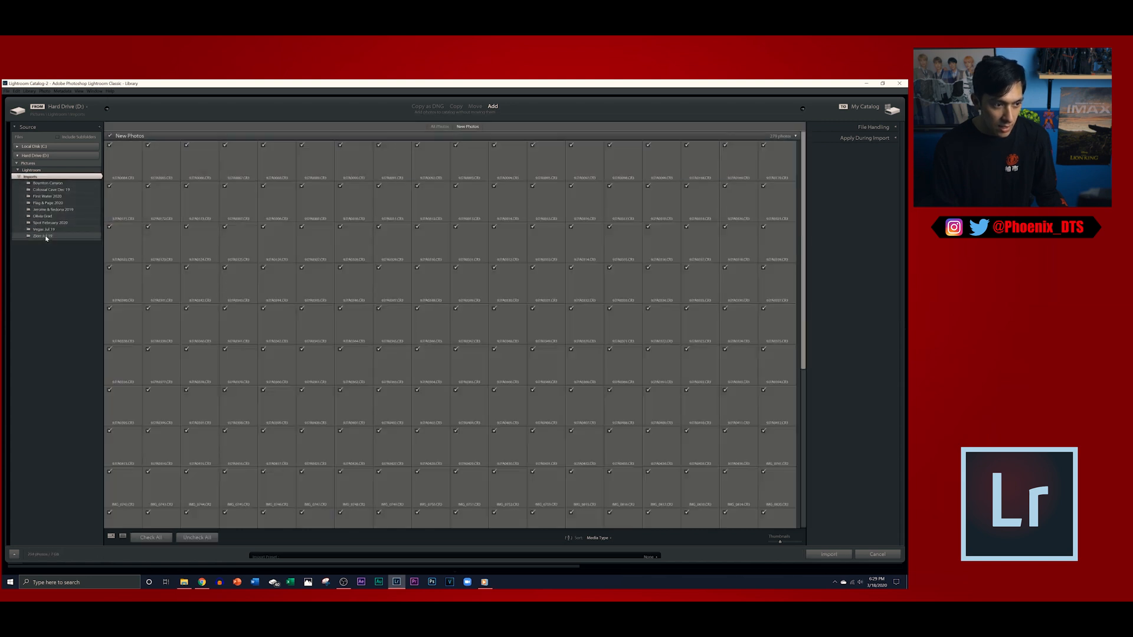
pyautogui.click(47, 203)
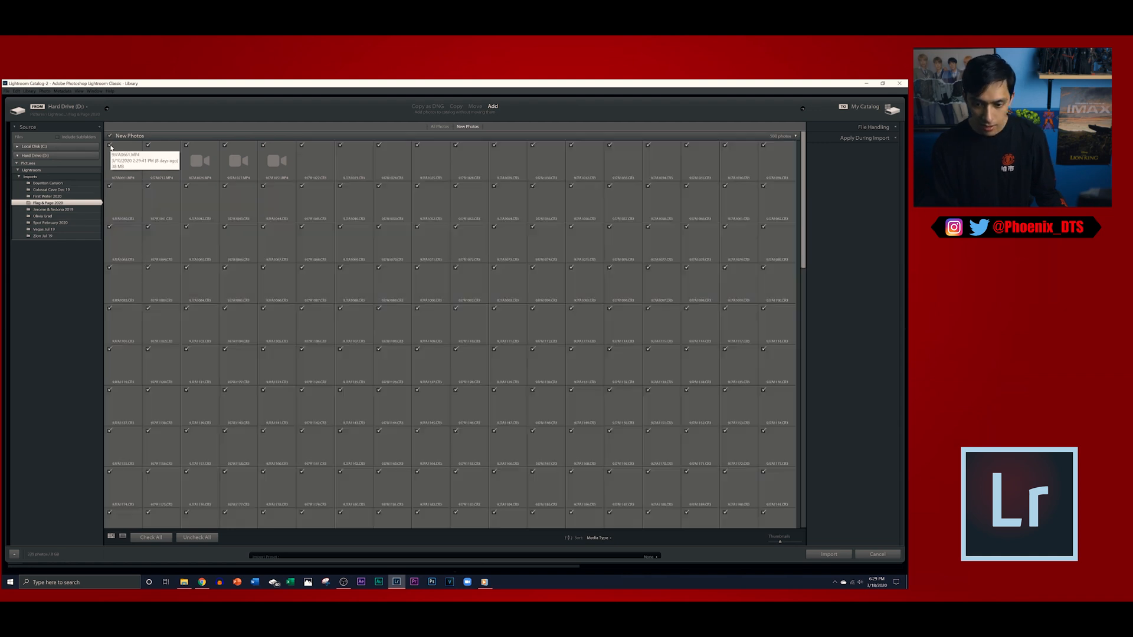
# Exclude the five MP4 videos from the import selection and show all photos in the source folder
pyautogui.click(110, 146)
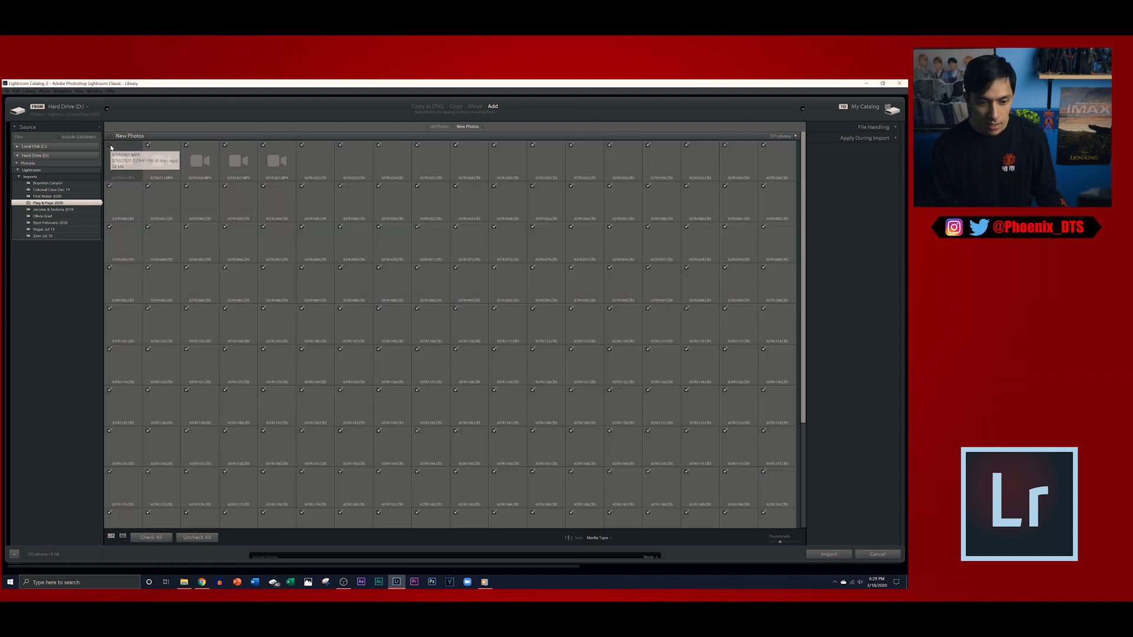
pyautogui.click(149, 146)
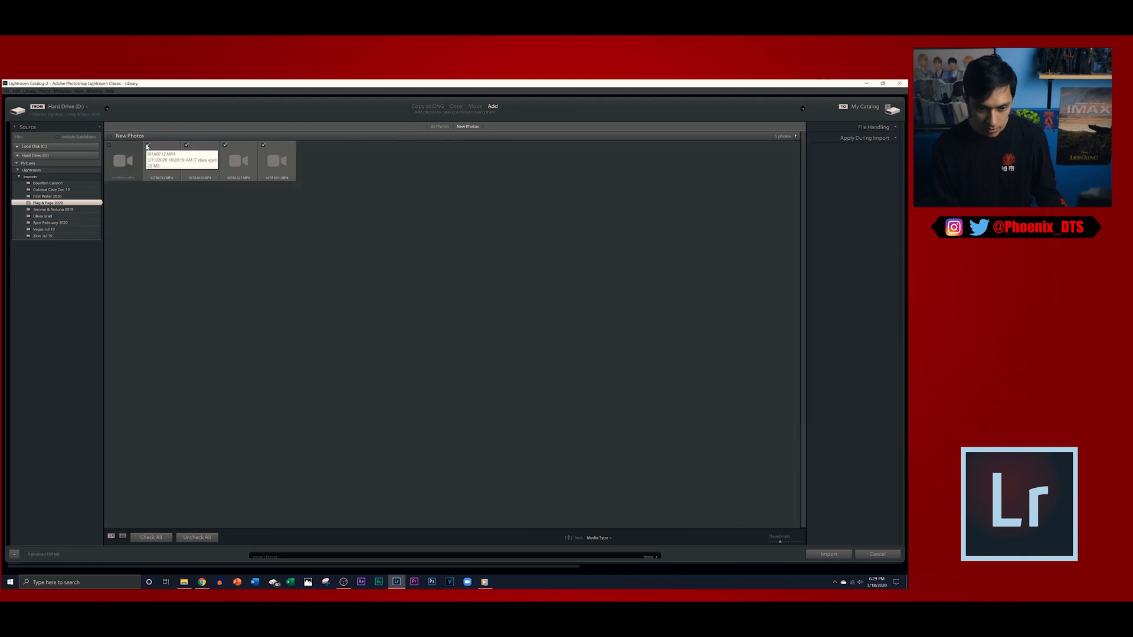
pyautogui.click(187, 146)
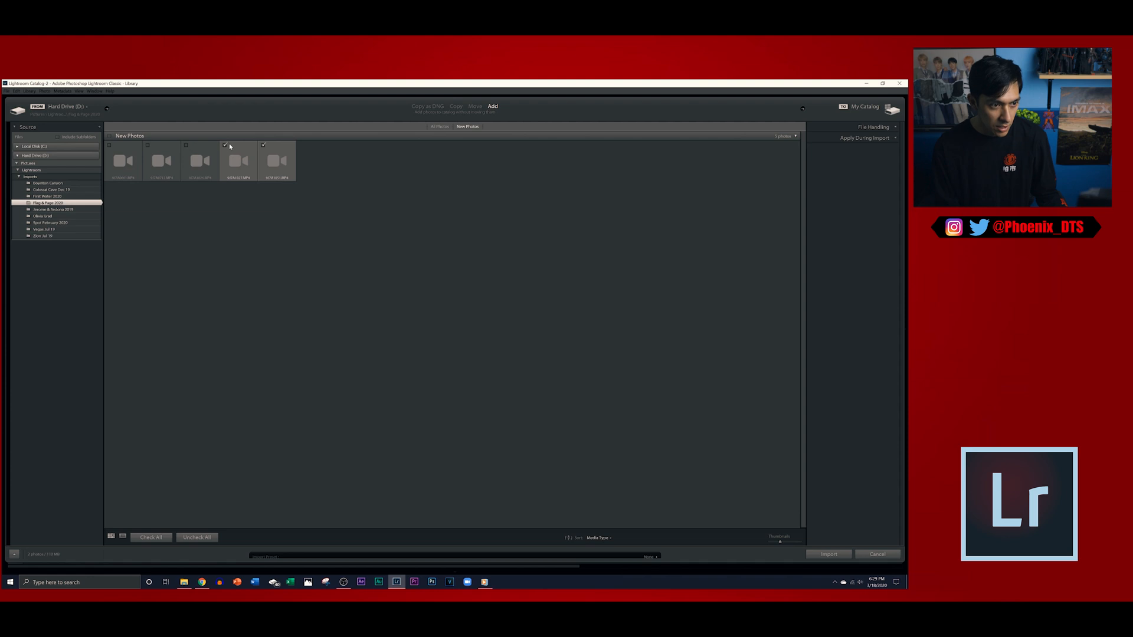
pyautogui.click(225, 145)
pyautogui.click(262, 146)
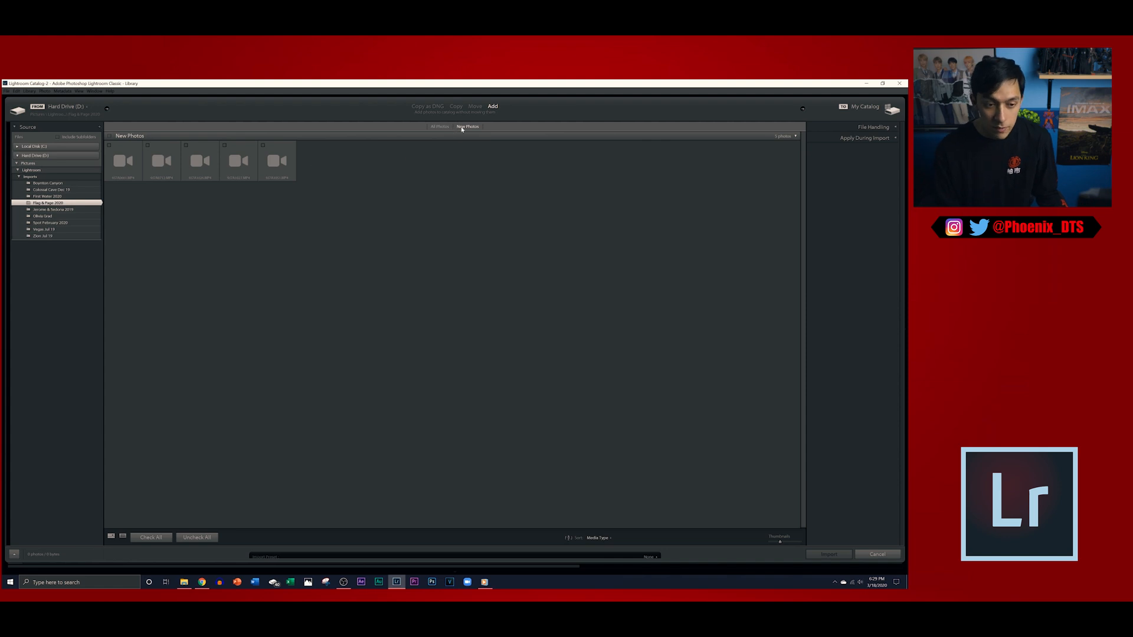
pyautogui.click(440, 126)
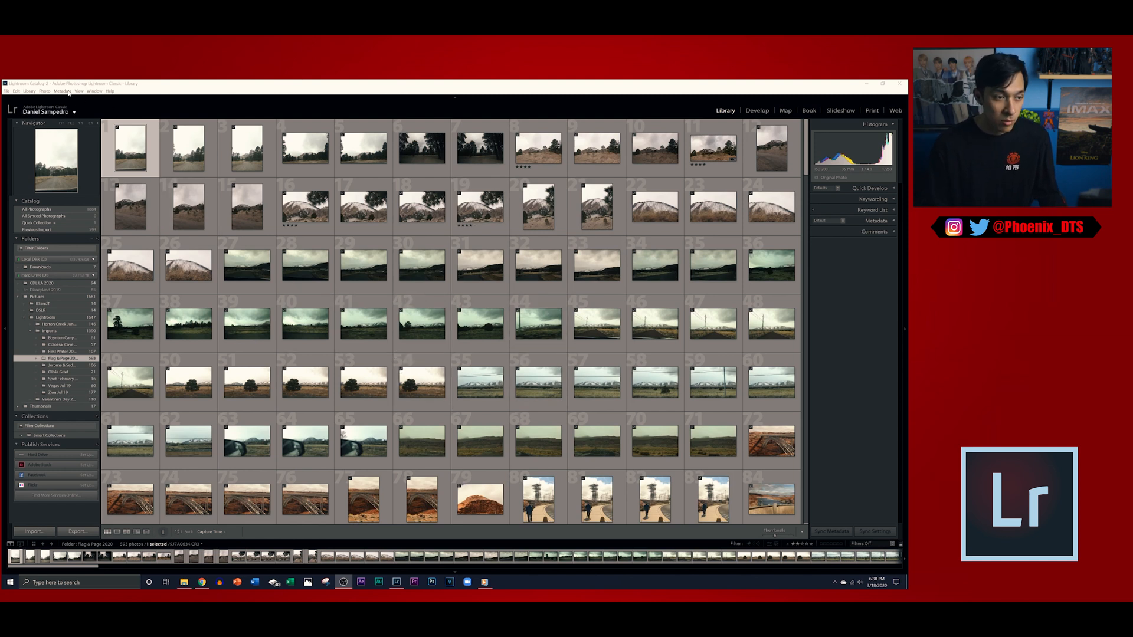
# Review the Flag & Page 2020 photos in Develop and rate the shot of scattered pines on the bare hillside four stars
pyautogui.click(758, 111)
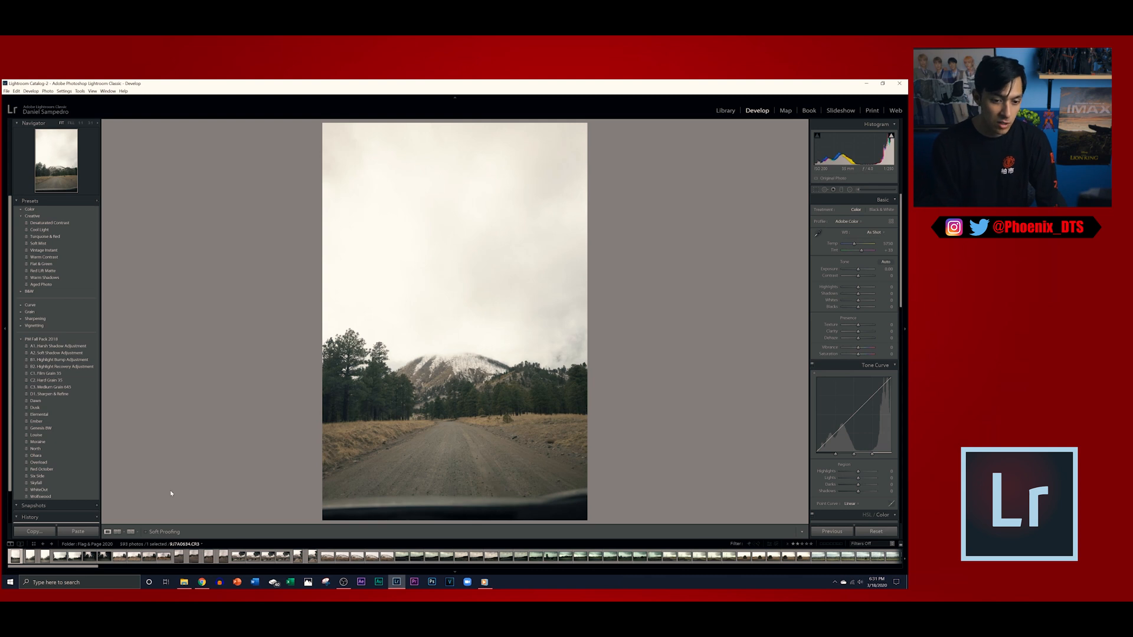
pyautogui.press('Right')
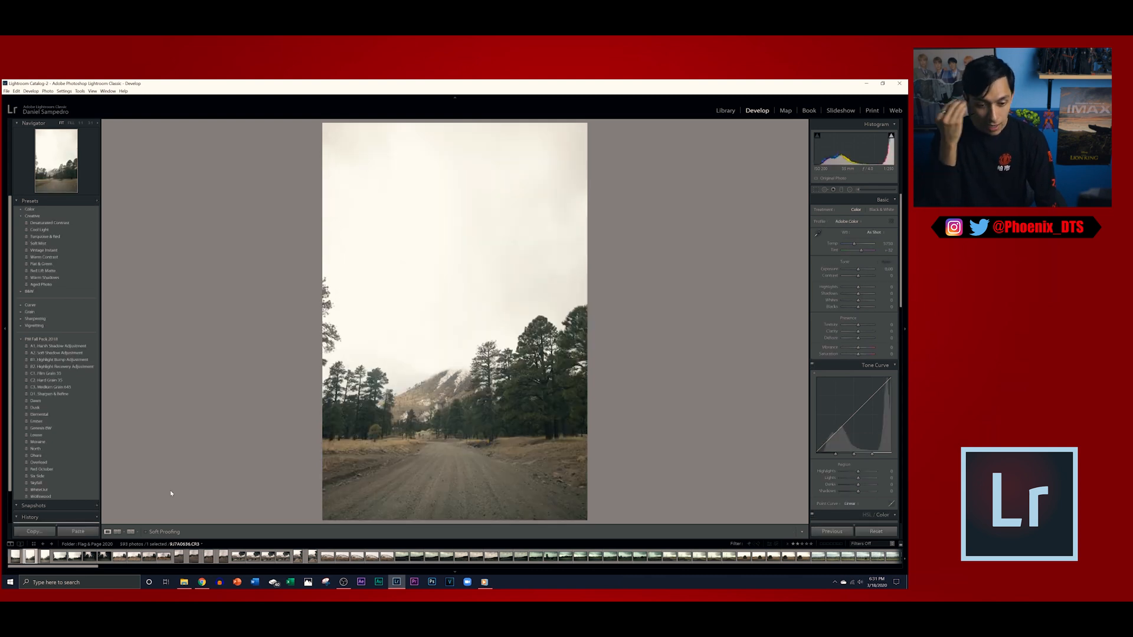
pyautogui.press('Right')
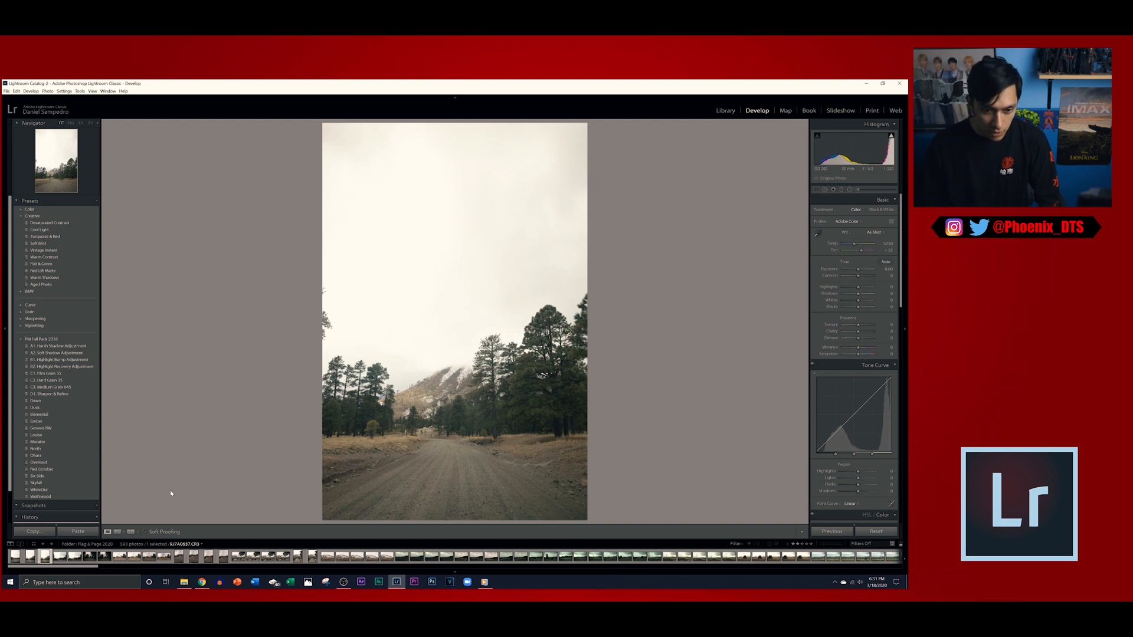
pyautogui.press('Right')
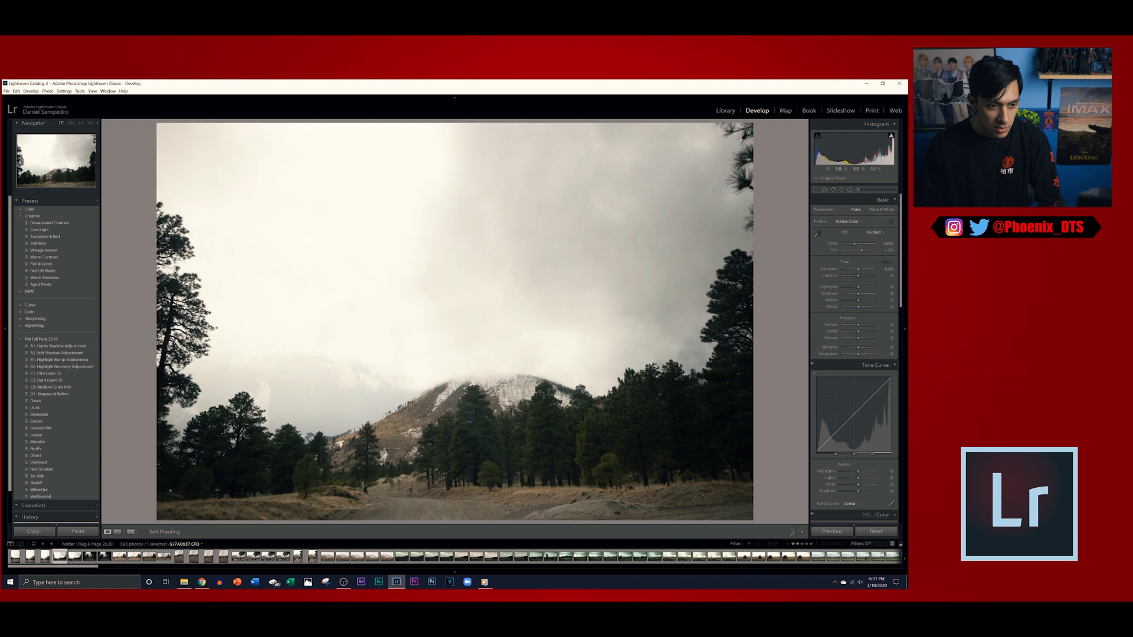
pyautogui.press('Right')
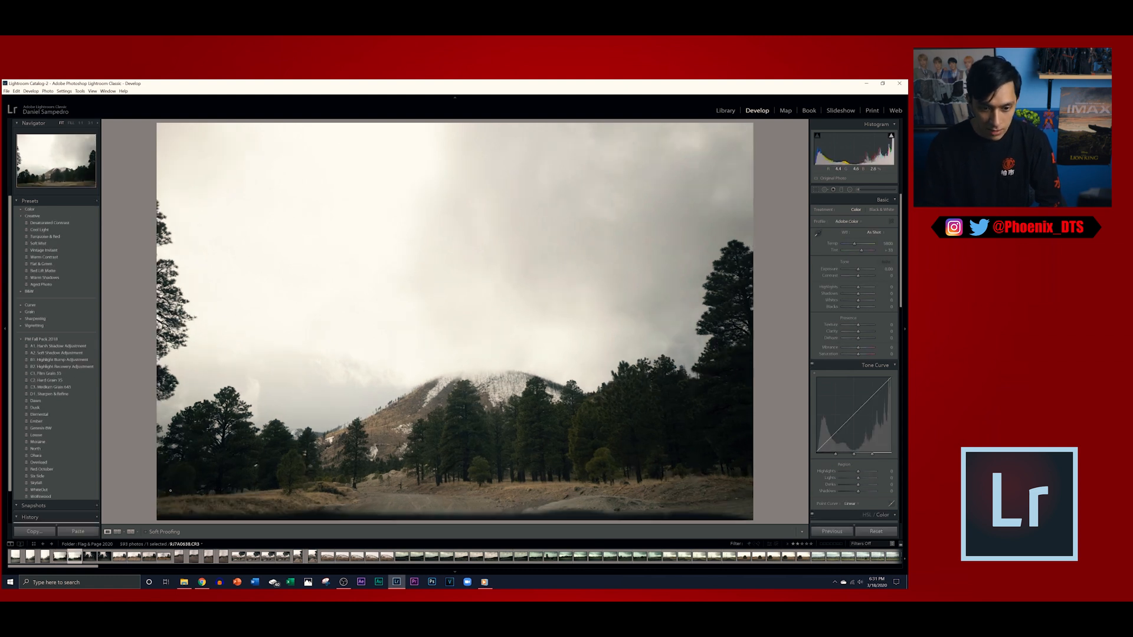
pyautogui.press('Right')
pyautogui.press('Right')
pyautogui.press('Right')
pyautogui.press('Right')
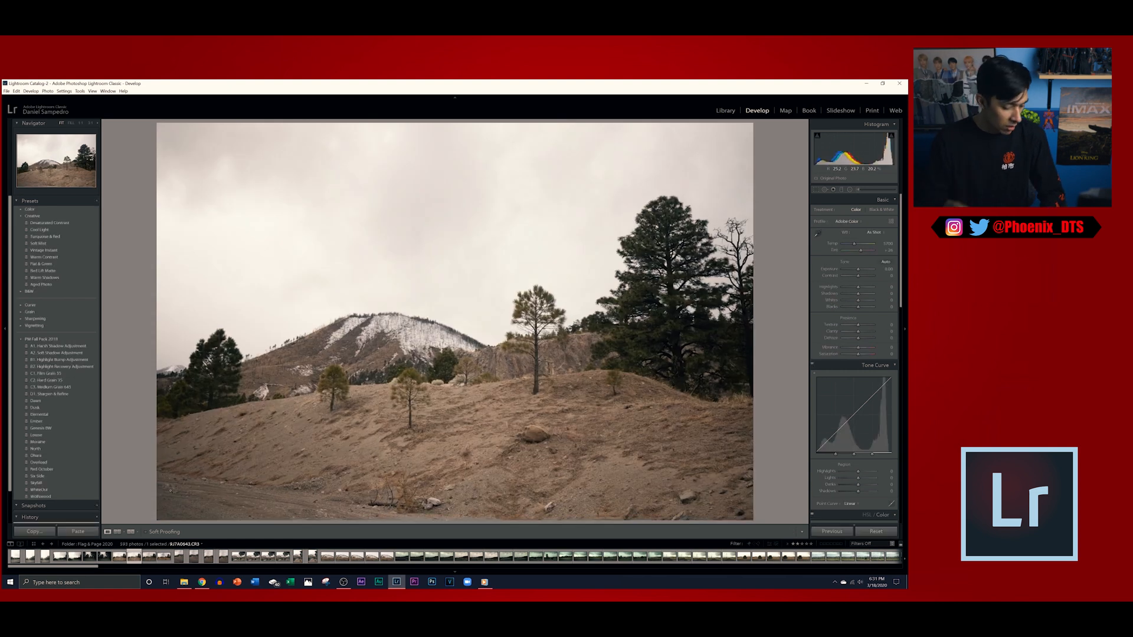
pyautogui.press('4')
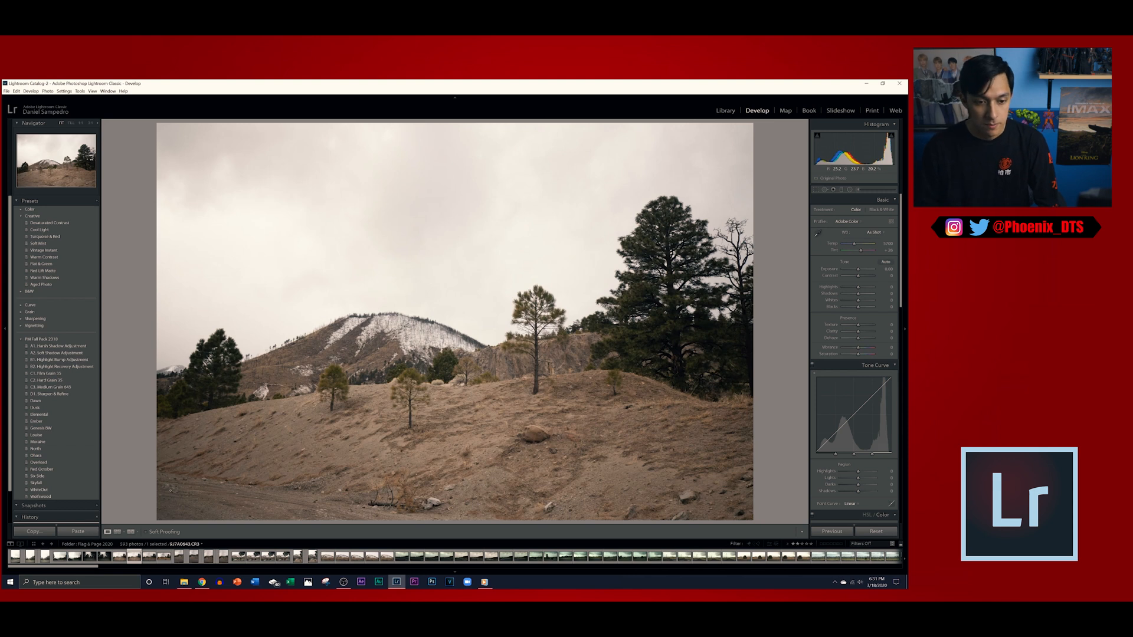
# Examine the following mountain and pine photos one by one to judge which deserve a rating
pyautogui.press('Right')
pyautogui.press('Right')
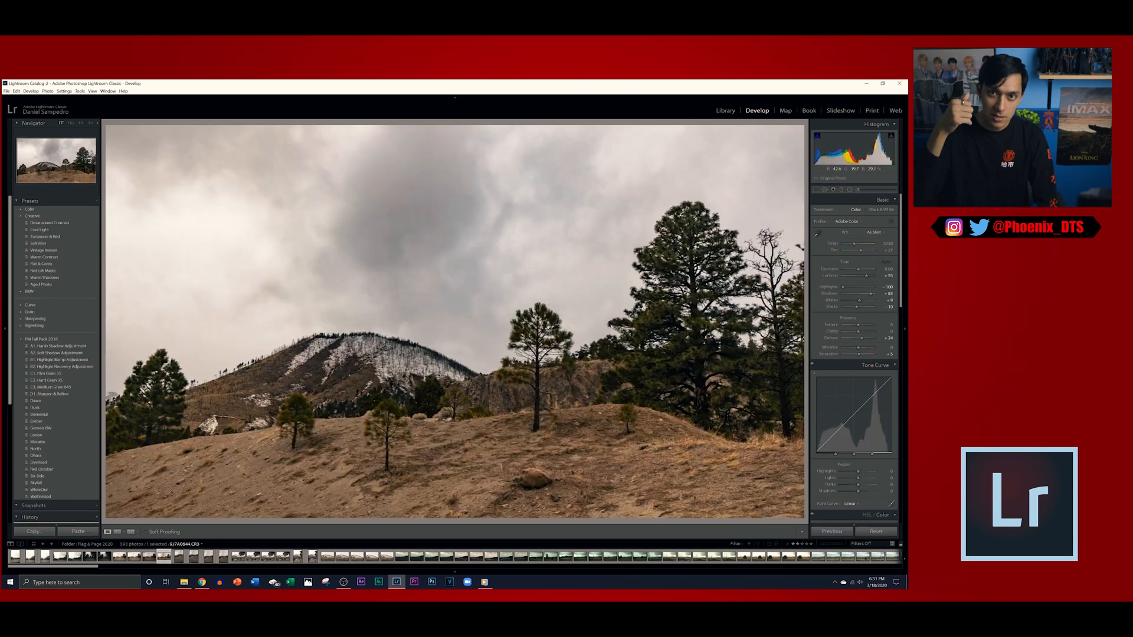
pyautogui.press('Right')
pyautogui.press('Right')
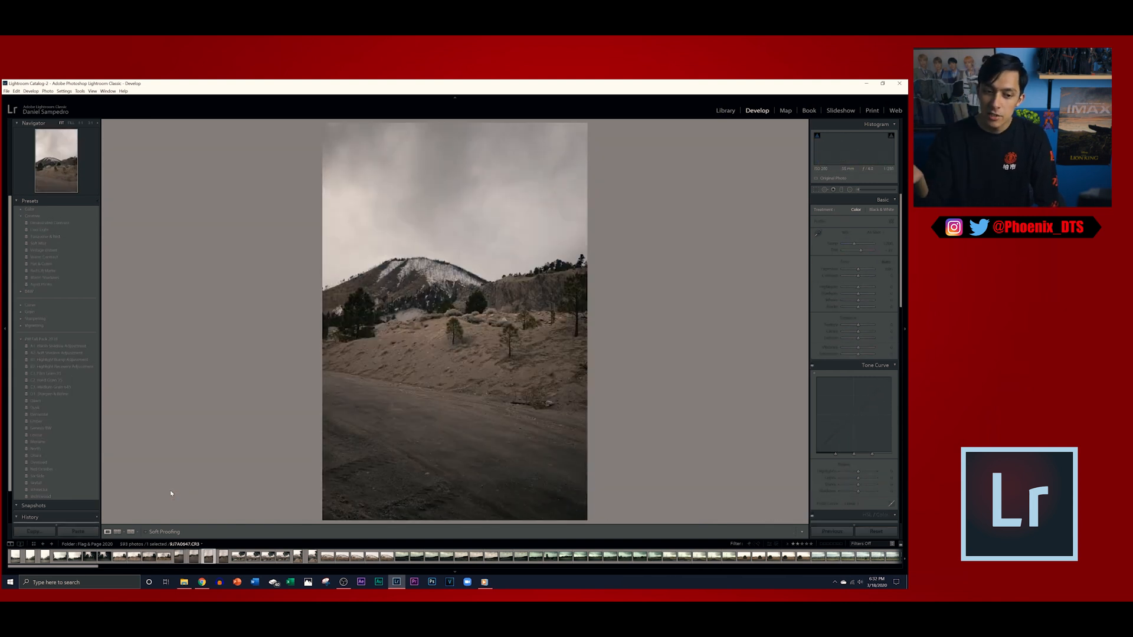
pyautogui.press('Right')
pyautogui.press('Right')
pyautogui.press('Right')
pyautogui.press('Right')
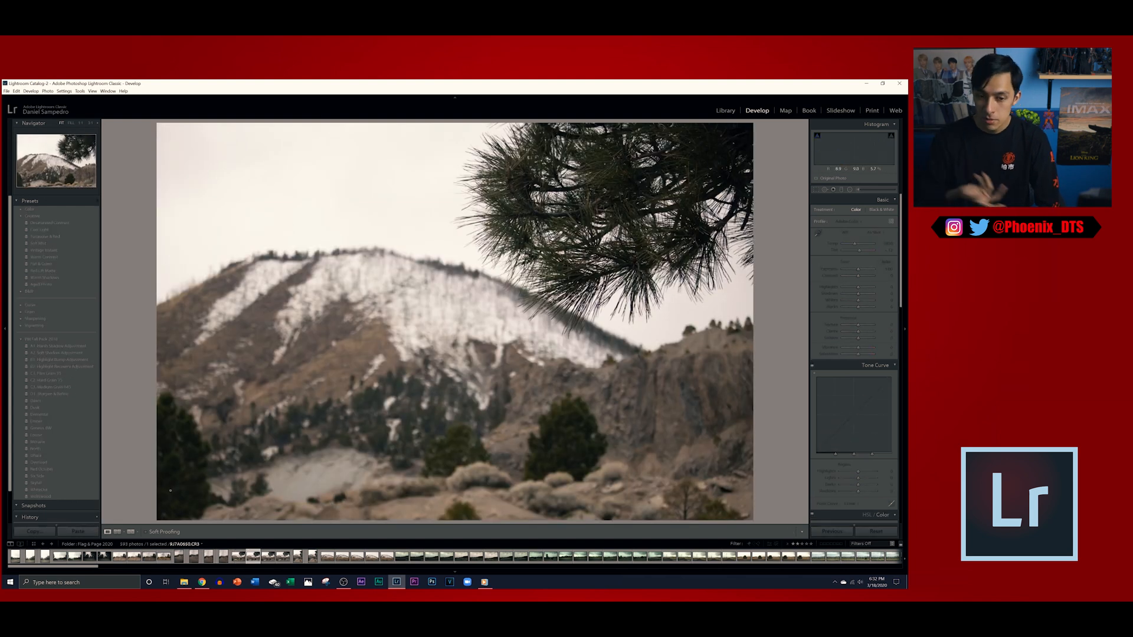
pyautogui.press('Right')
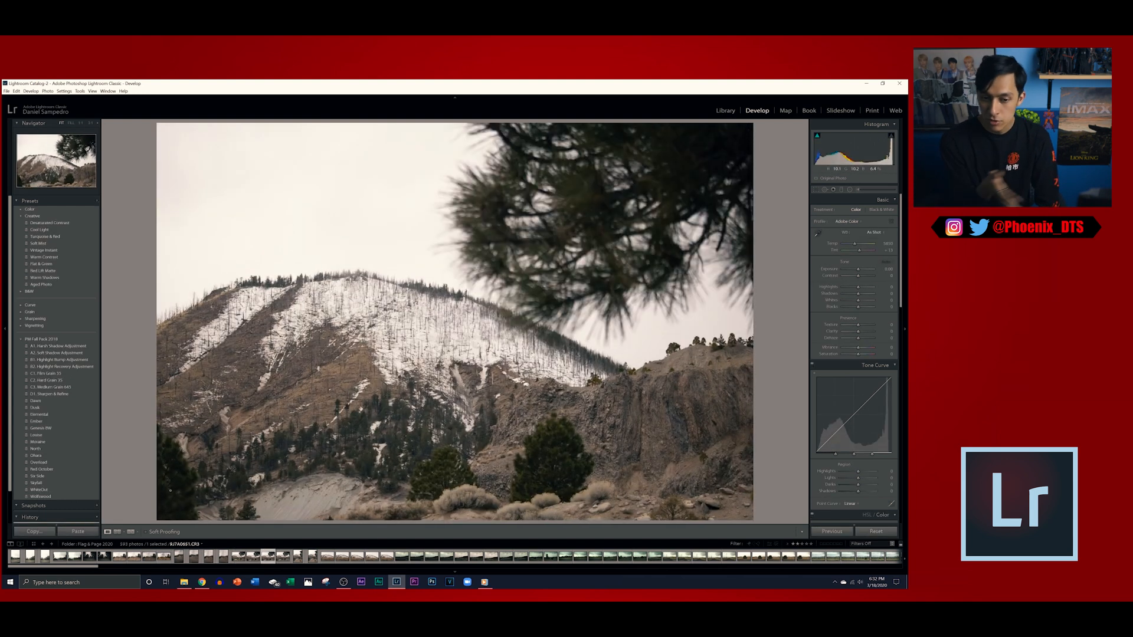
pyautogui.press('Right')
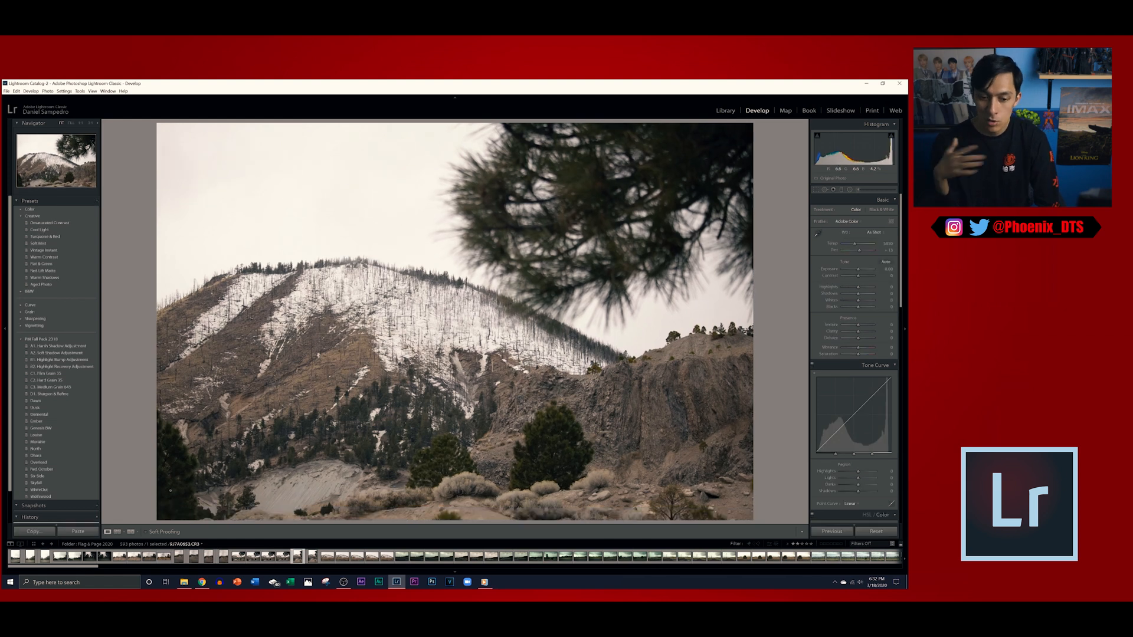
pyautogui.press('Right')
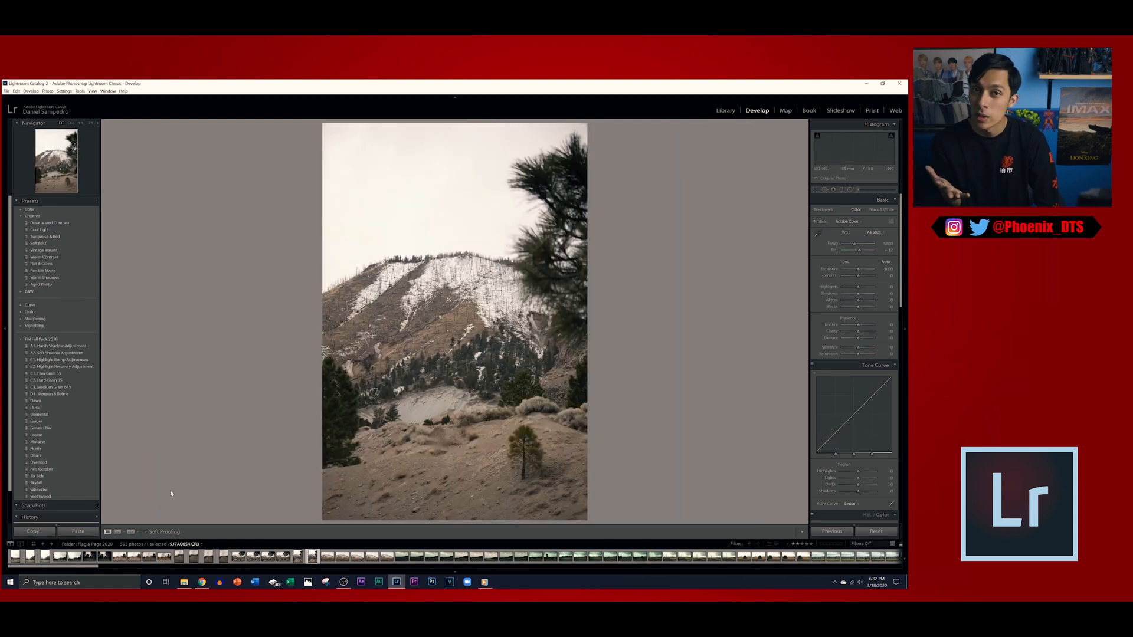
pyautogui.press('Right')
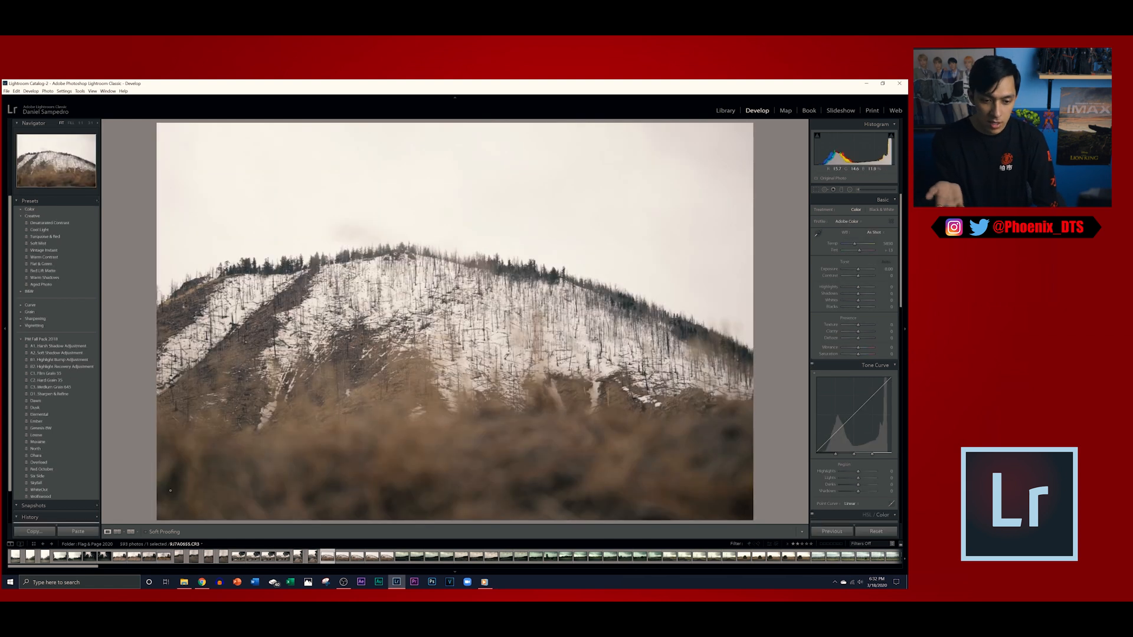
pyautogui.press('Right')
pyautogui.press('Right')
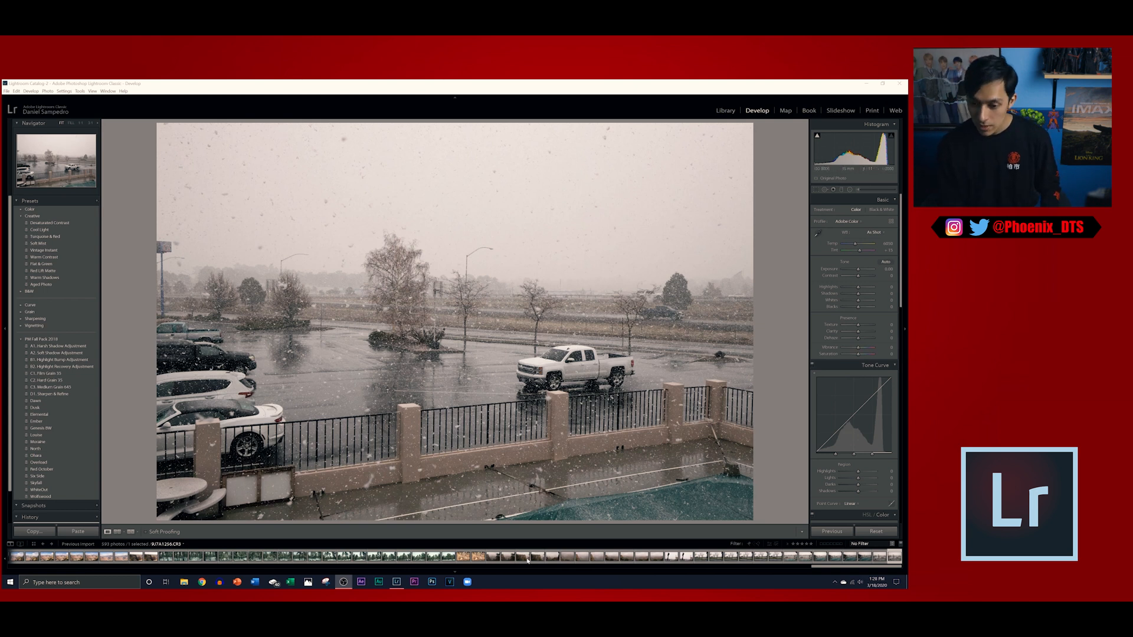
# Filter the filmstrip by star rating to list only the rated picks from the import
pyautogui.click(806, 543)
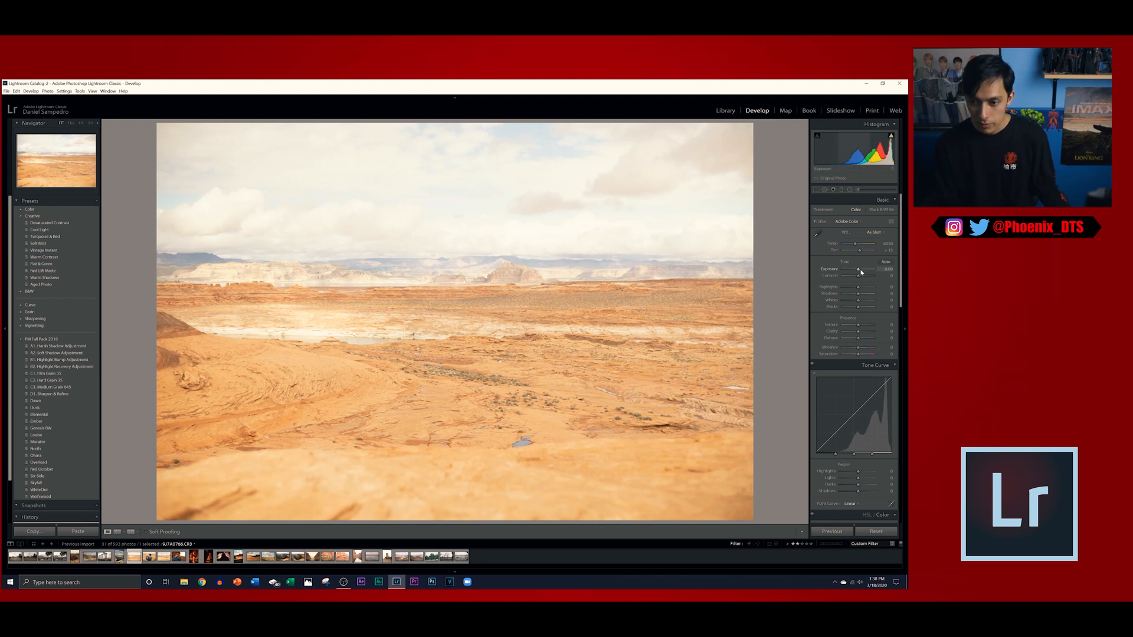
# Lower the desert photo's exposure slightly and enable its lens profile corrections
pyautogui.moveTo(860, 272); pyautogui.dragTo(859, 272)
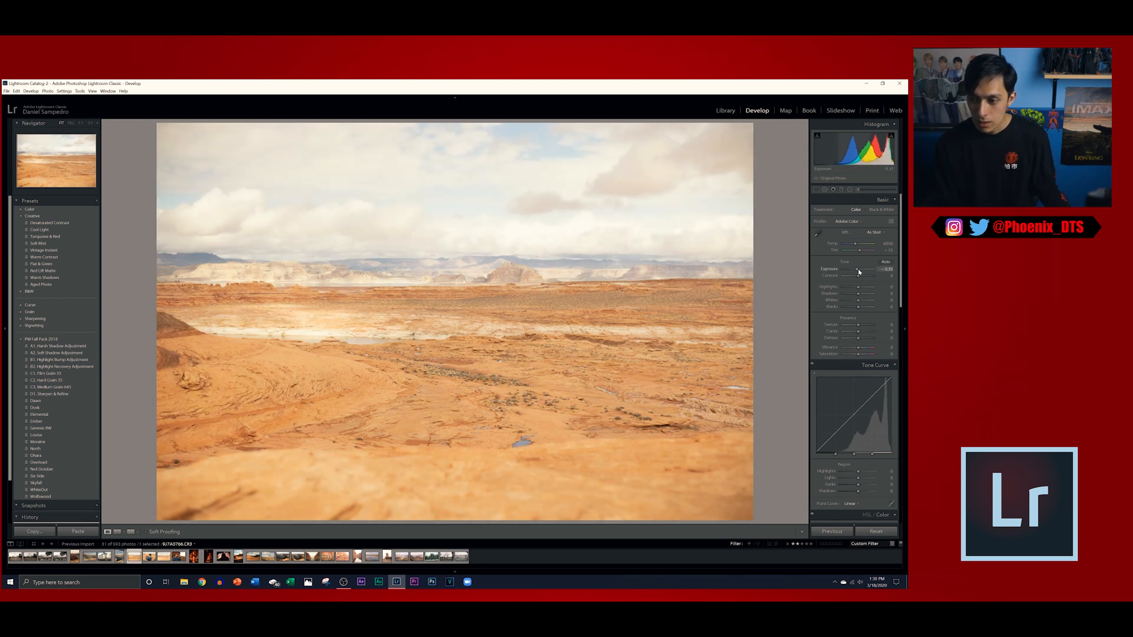
pyautogui.scroll(-10, 838, 284)
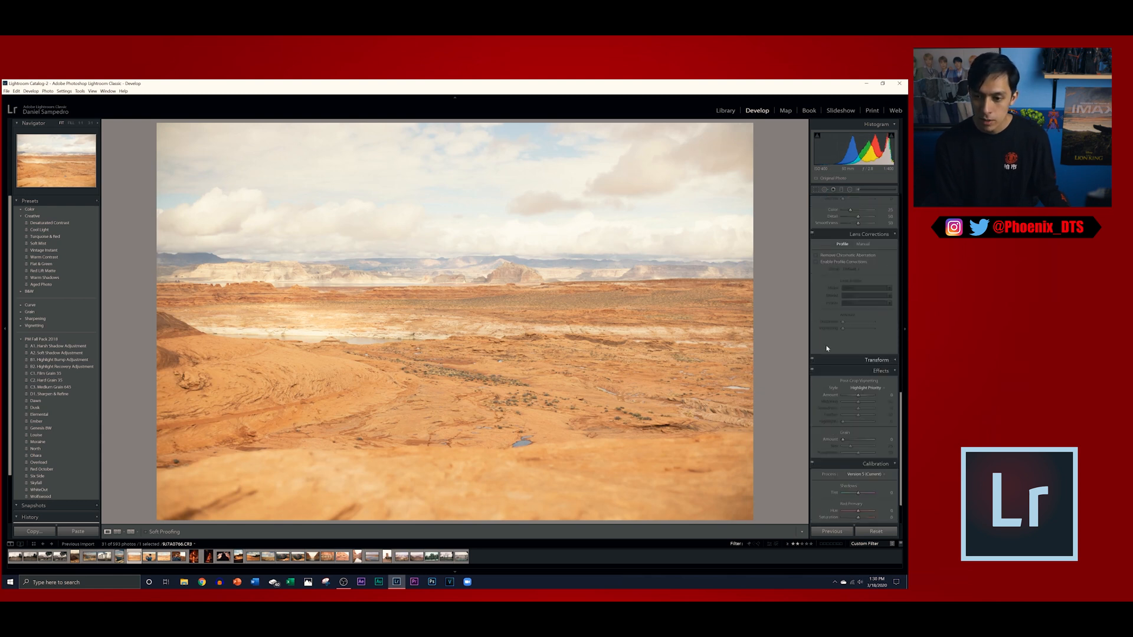
pyautogui.click(817, 262)
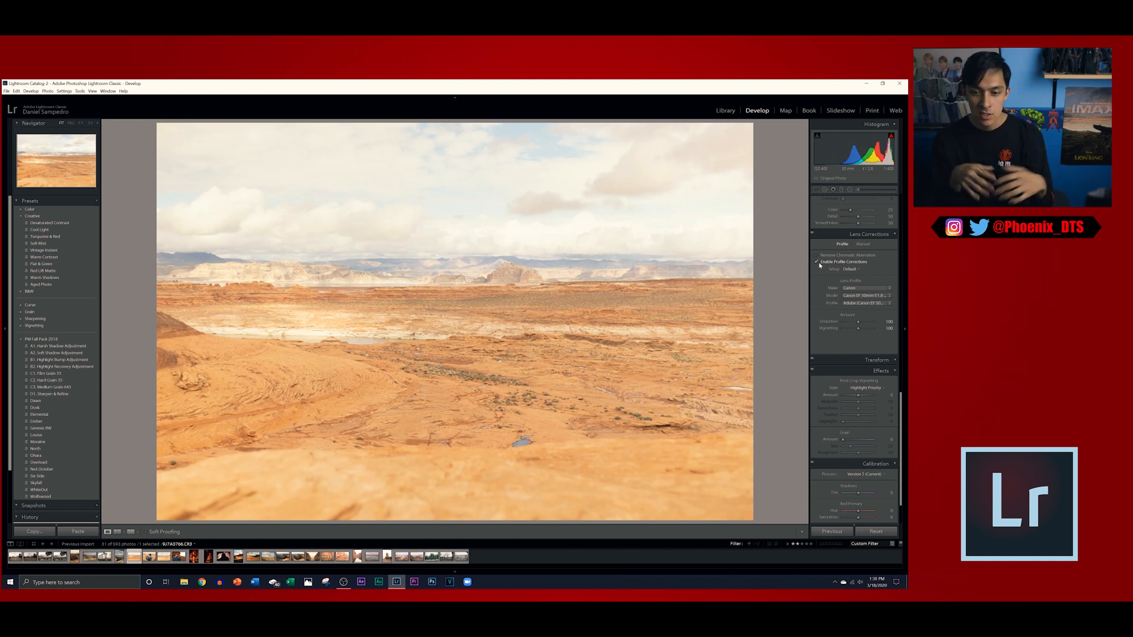
# Set the desert photo's contrast to +57 and its exposure to -0.81
pyautogui.scroll(10, 826, 269)
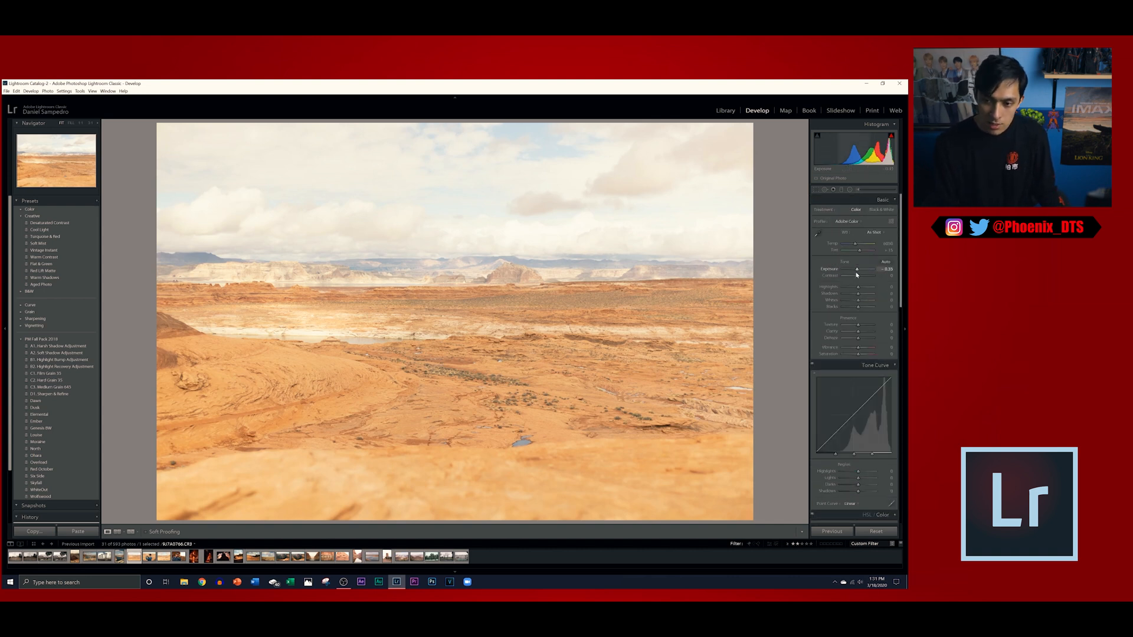
pyautogui.moveTo(858, 276); pyautogui.dragTo(864, 275)
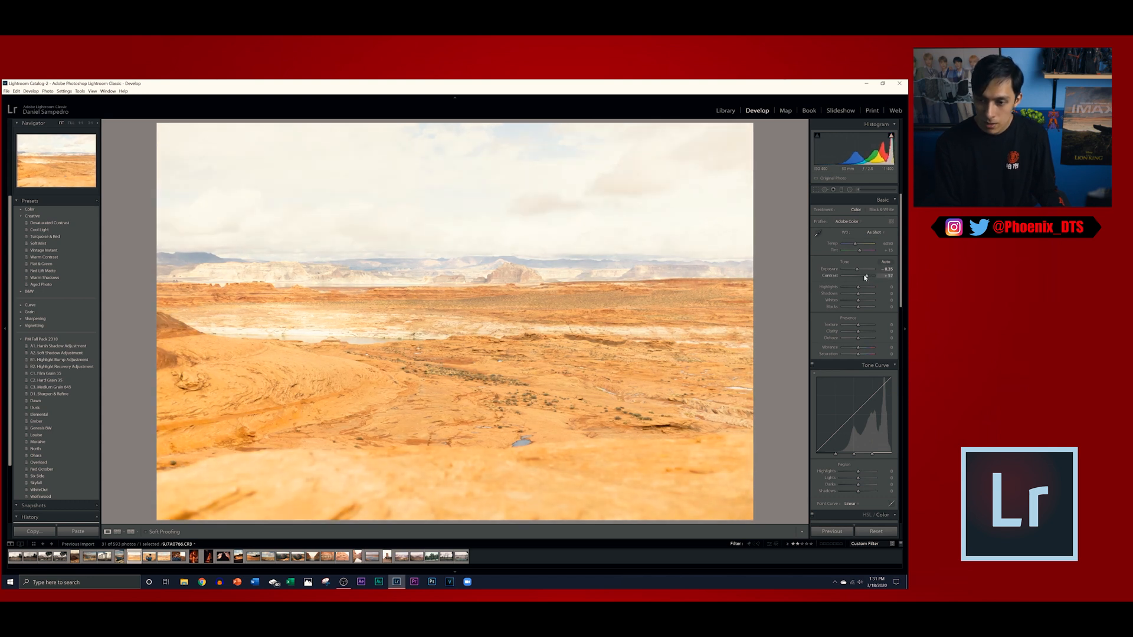
pyautogui.moveTo(857, 274); pyautogui.dragTo(856, 272)
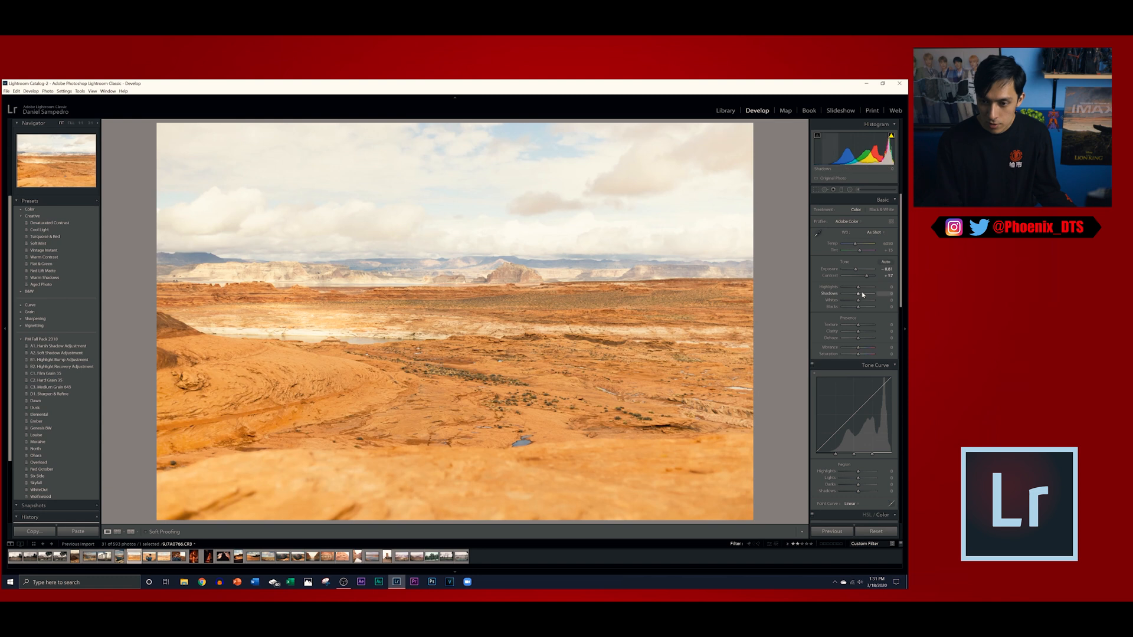
# Raise the desert photo's whites to +44 and lower its blacks to -100
pyautogui.moveTo(859, 302); pyautogui.dragTo(866, 301)
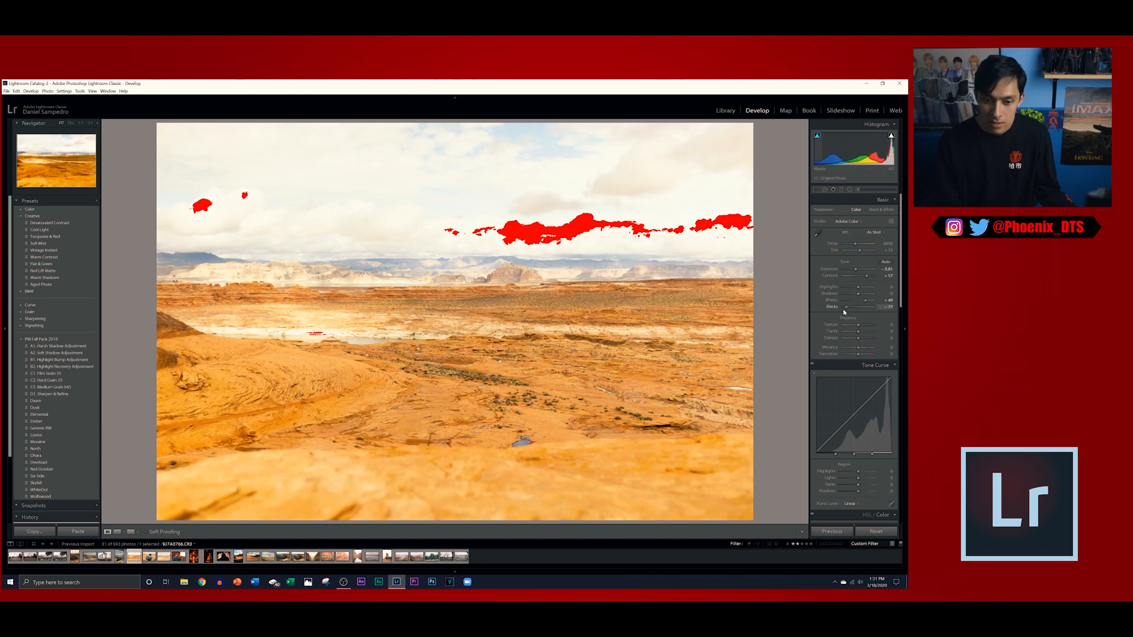
pyautogui.moveTo(857, 307); pyautogui.dragTo(843, 307)
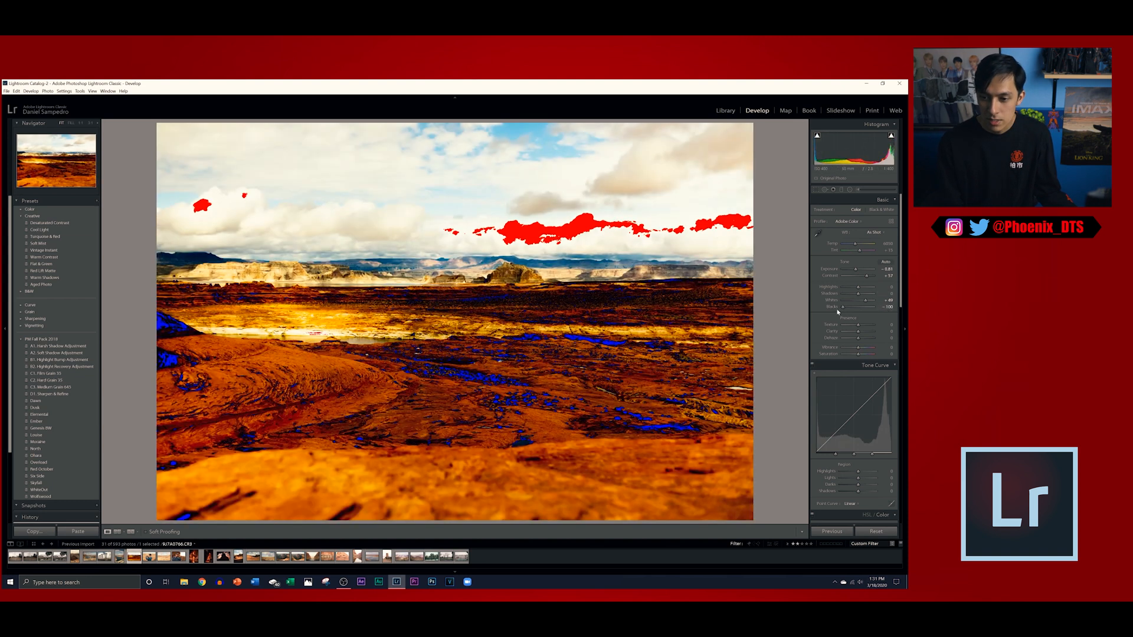
# Set the desert photo's whites to +2, blacks to -18, shadows to -16 and highlights to -100
pyautogui.moveTo(843, 307); pyautogui.dragTo(850, 308)
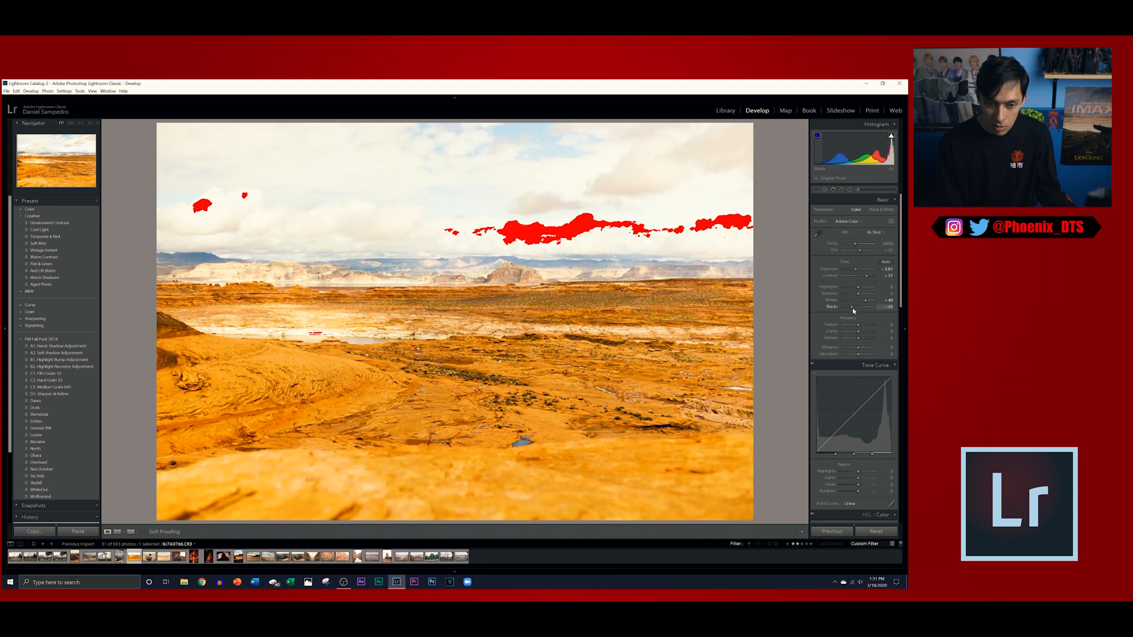
pyautogui.moveTo(852, 308); pyautogui.dragTo(852, 310)
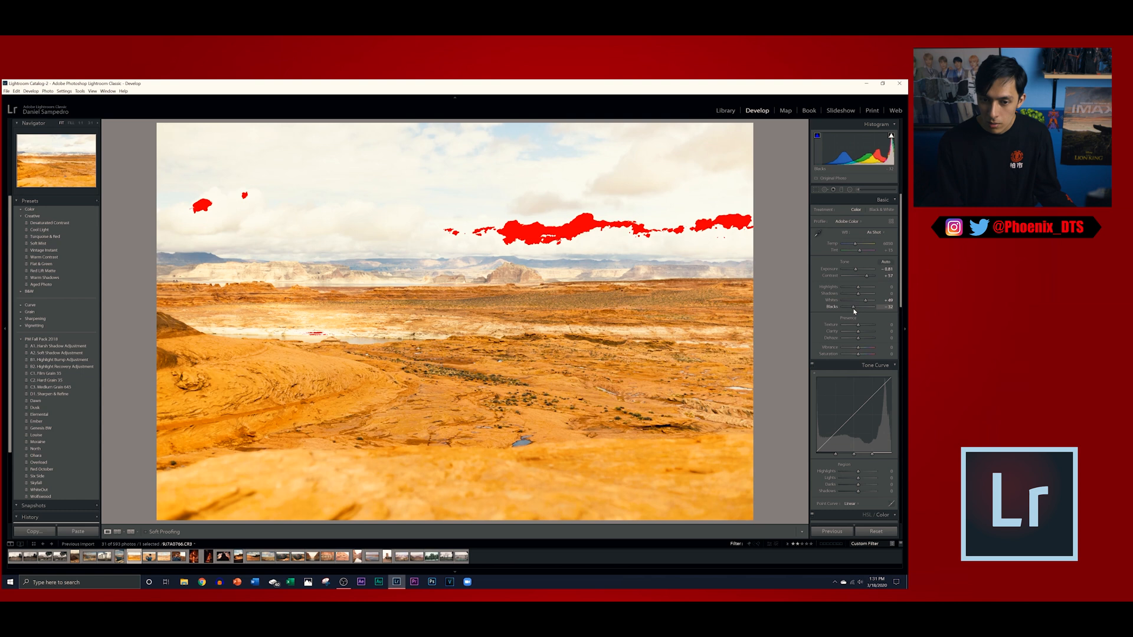
pyautogui.moveTo(865, 300); pyautogui.dragTo(858, 303)
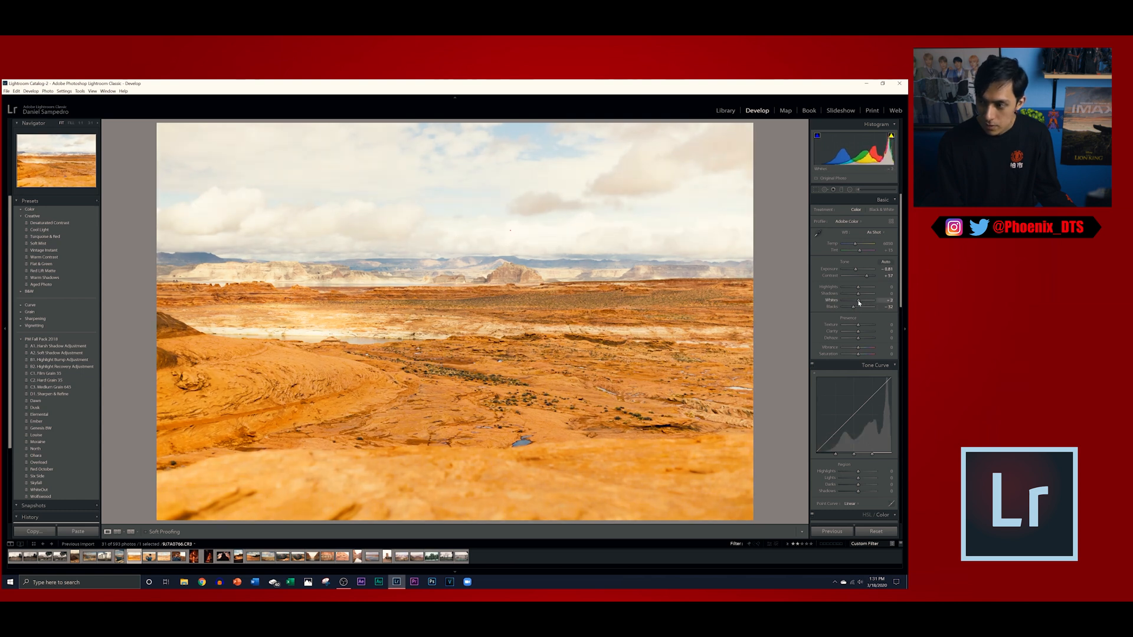
pyautogui.moveTo(852, 308); pyautogui.dragTo(857, 310)
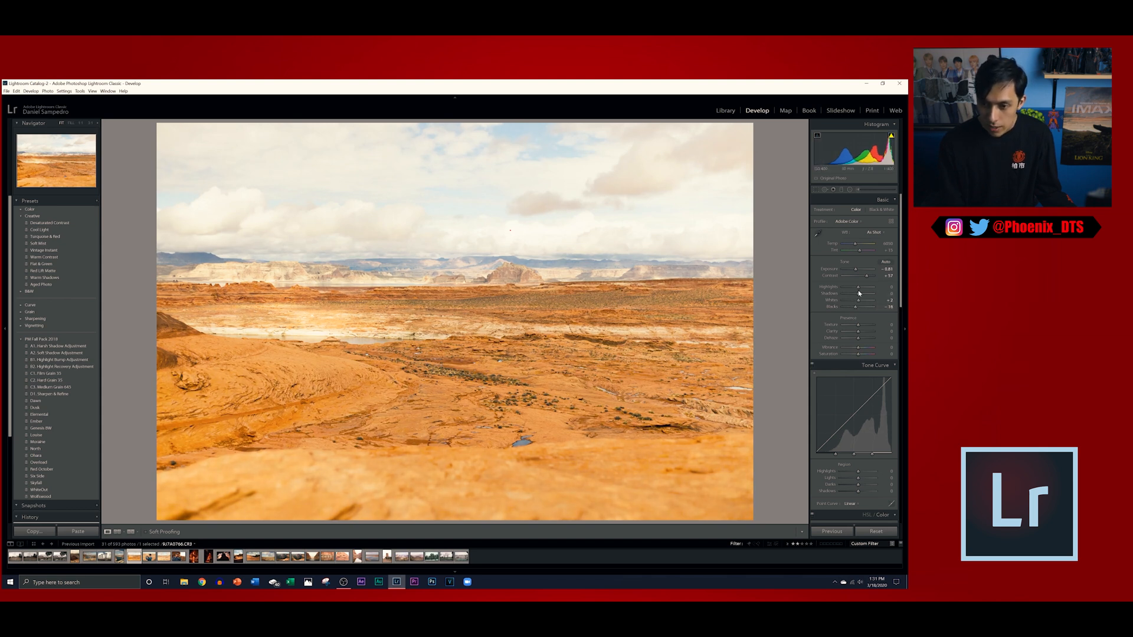
pyautogui.moveTo(860, 295)
pyautogui.mouseDown()
pyautogui.moveTo(877, 296)
pyautogui.moveTo(856, 303)
pyautogui.mouseUp()
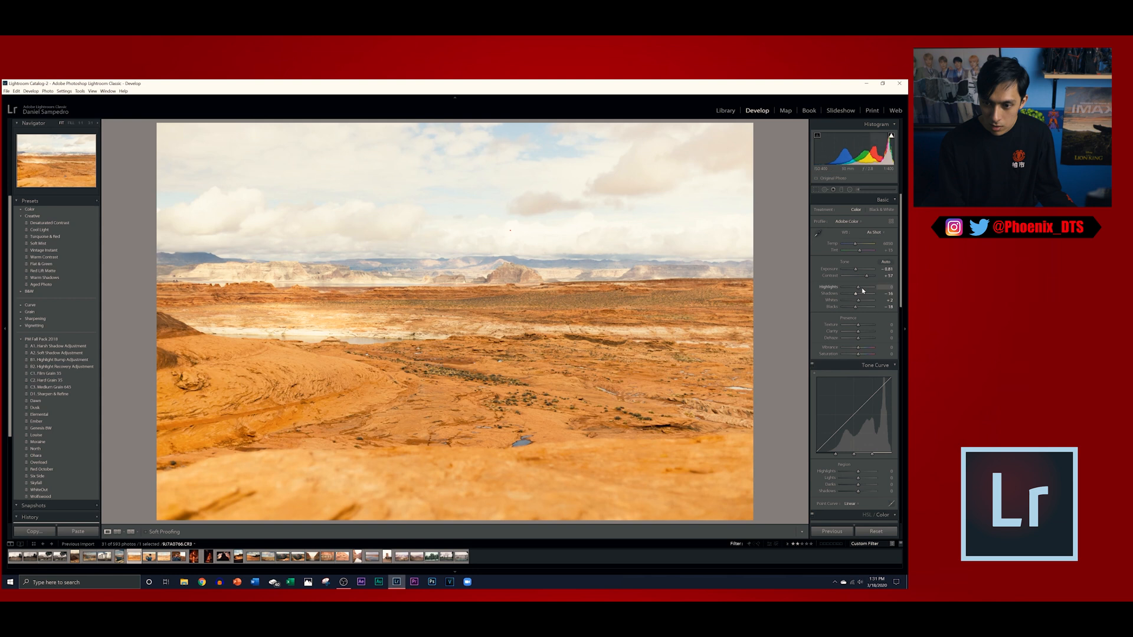
pyautogui.moveTo(859, 288); pyautogui.dragTo(843, 297)
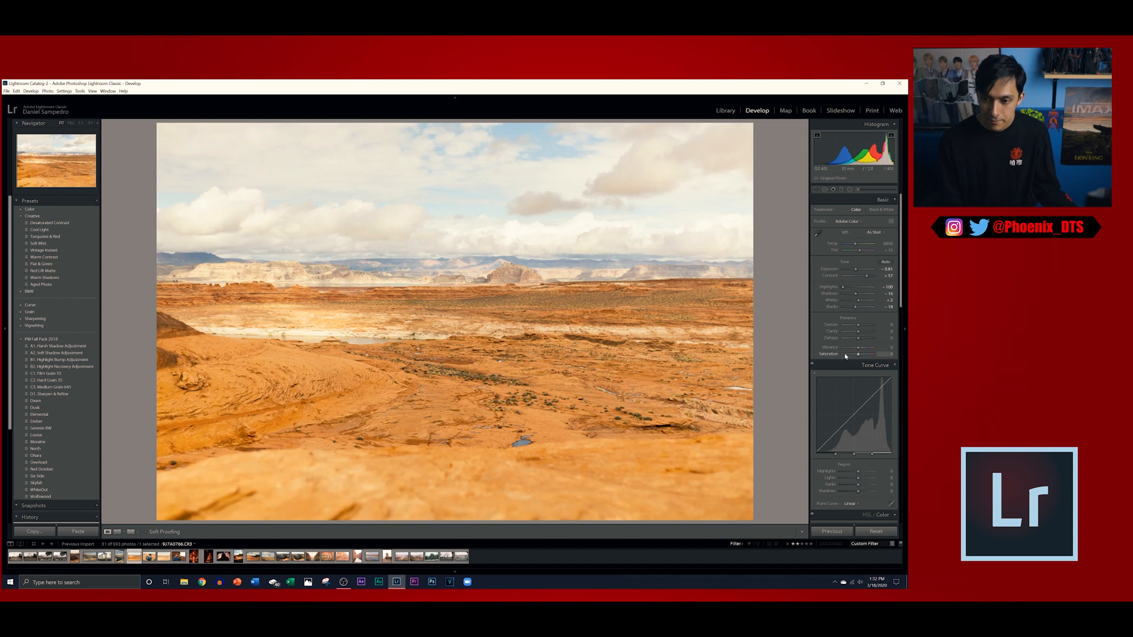
# Set the desert photo's dehaze to +15 and clarity to +9, and reset its texture to 0
pyautogui.moveTo(858, 339); pyautogui.dragTo(861, 342)
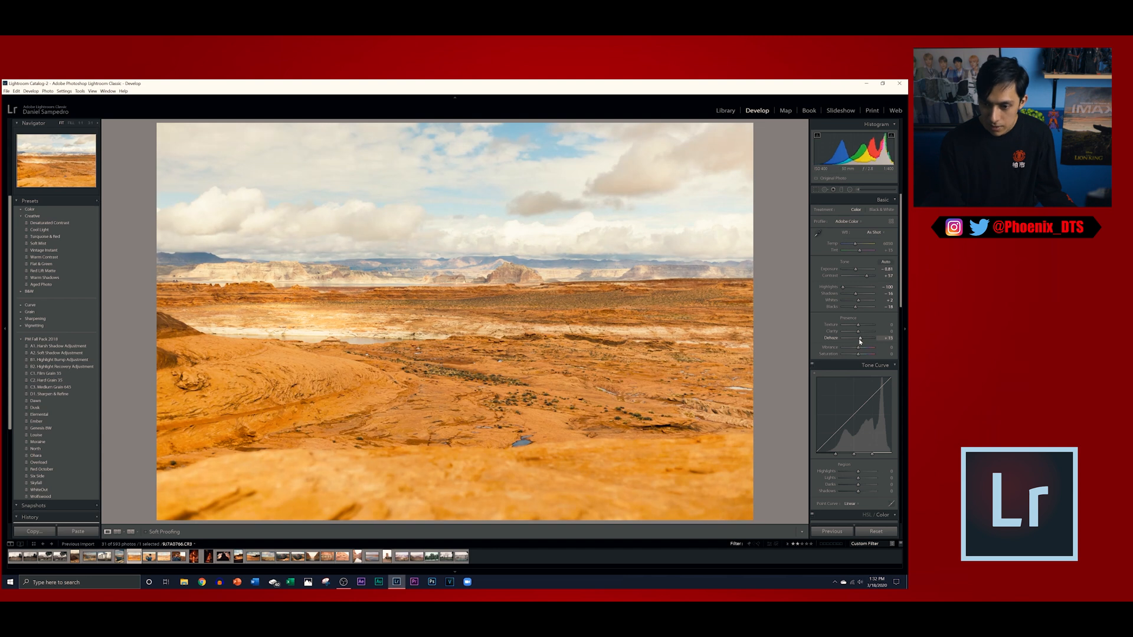
pyautogui.moveTo(860, 332)
pyautogui.mouseDown()
pyautogui.moveTo(839, 335)
pyautogui.moveTo(861, 336)
pyautogui.moveTo(865, 325)
pyautogui.mouseUp()
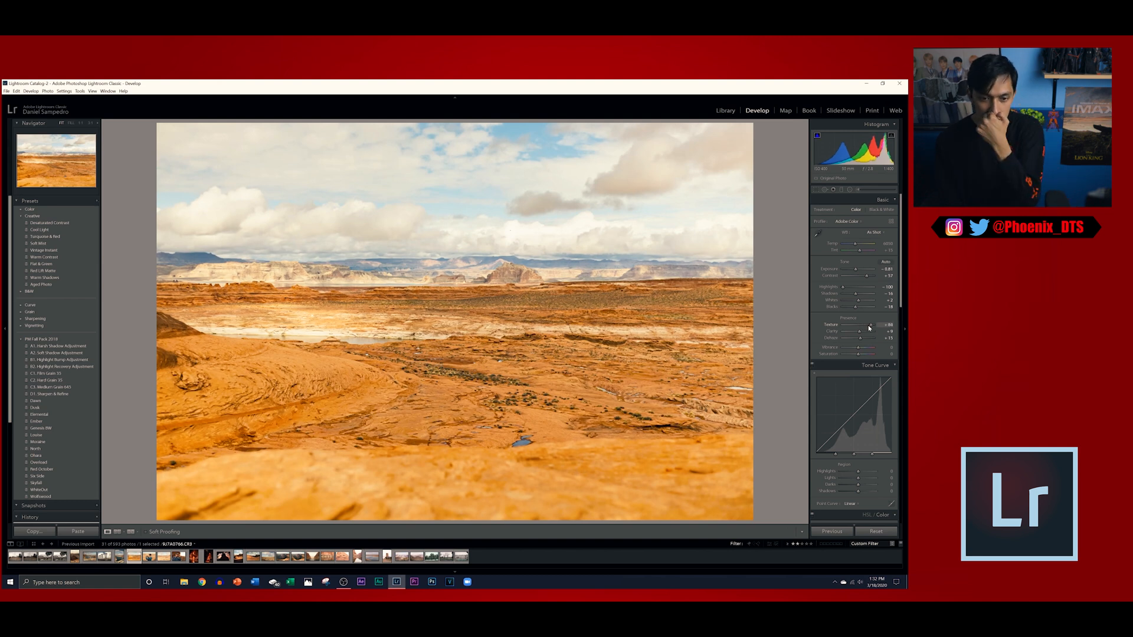
pyautogui.doubleClick(869, 325)
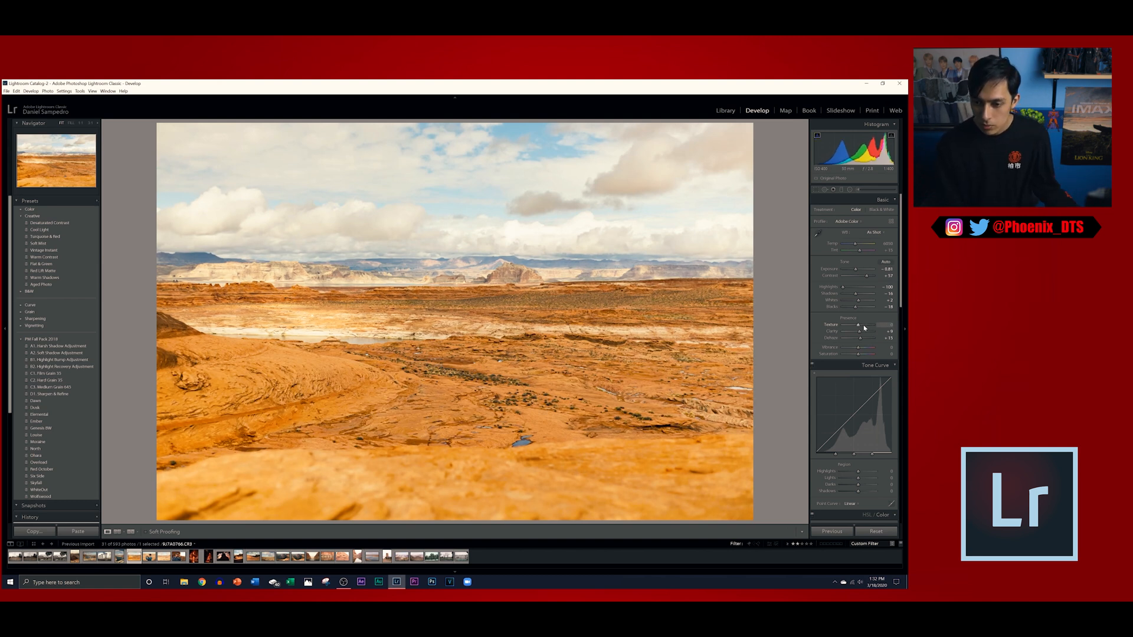
# Set the desert photo's overall saturation to +2
pyautogui.moveTo(860, 355); pyautogui.dragTo(861, 355)
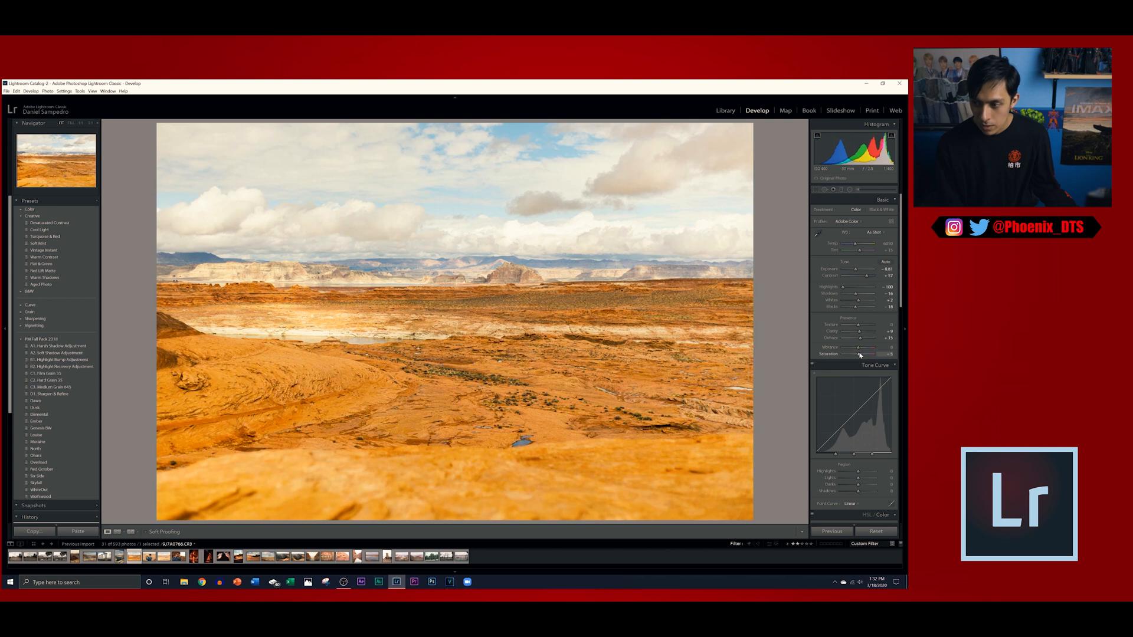
pyautogui.click(886, 354)
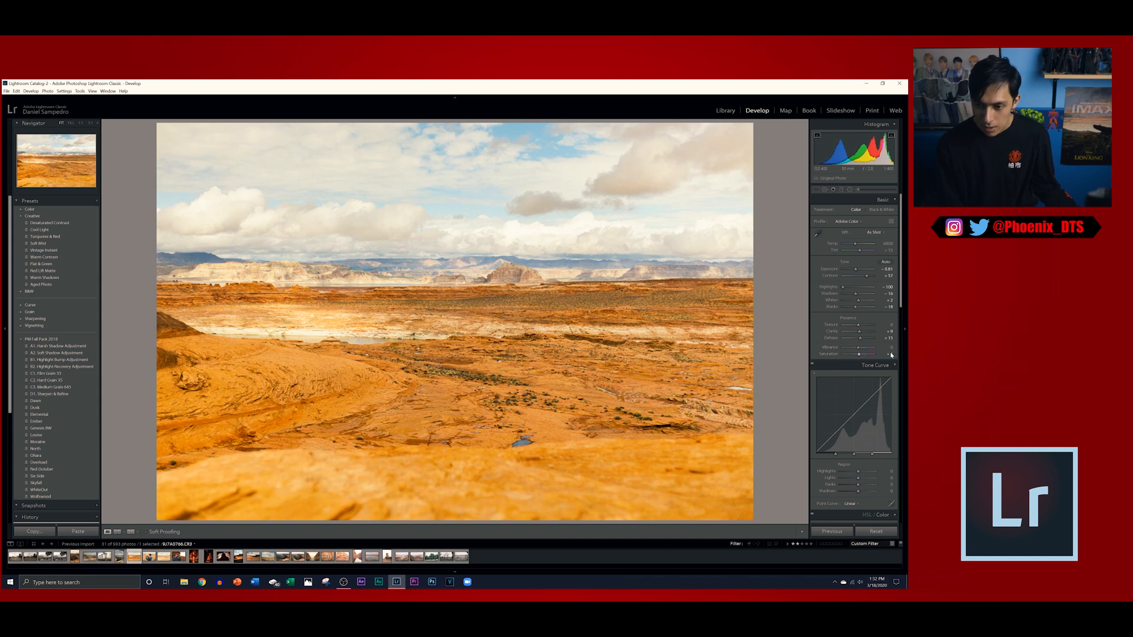
pyautogui.write('2')
pyautogui.press('Return')
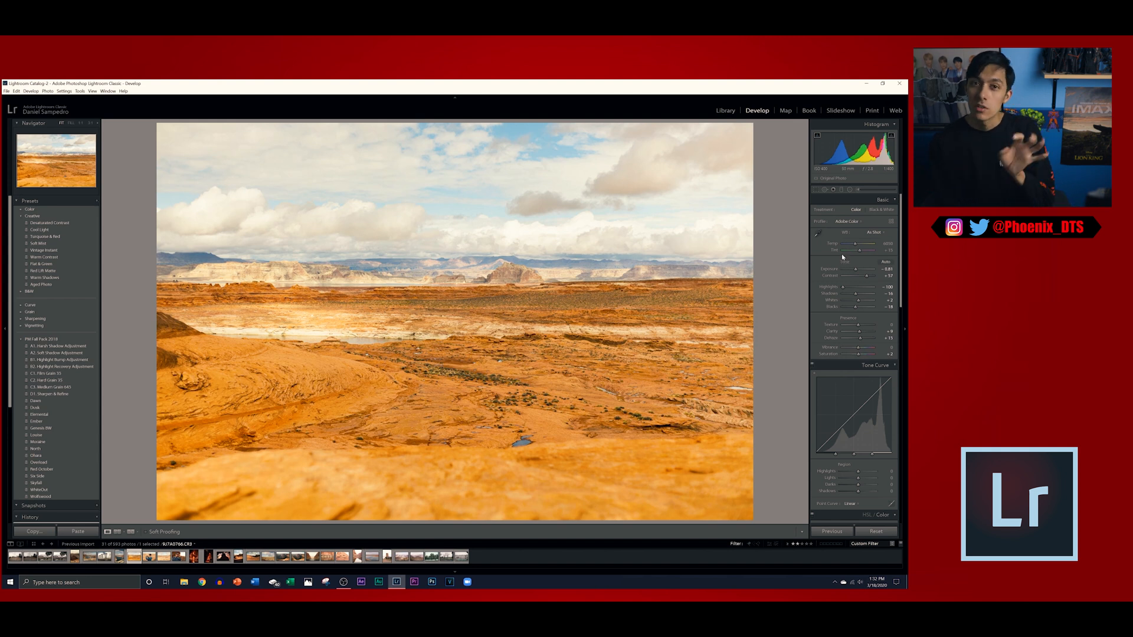
# Raise the saturation of only the blue tones in the desert photo's color adjustments
pyautogui.scroll(-5, 836, 343)
pyautogui.scroll(-3, 836, 346)
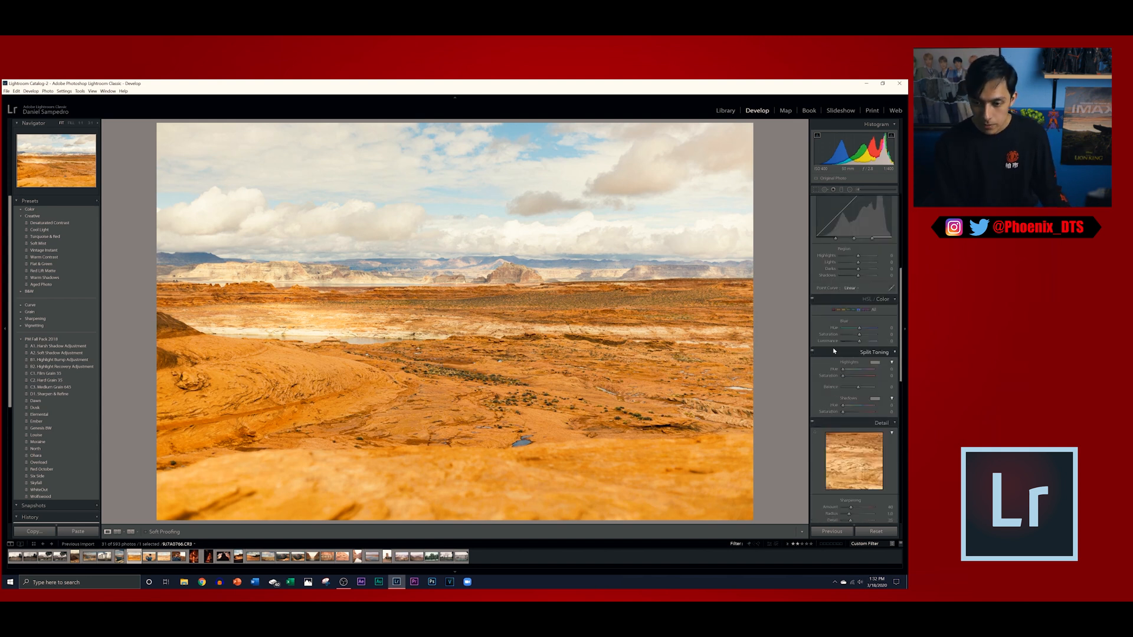
pyautogui.scroll(3, 844, 318)
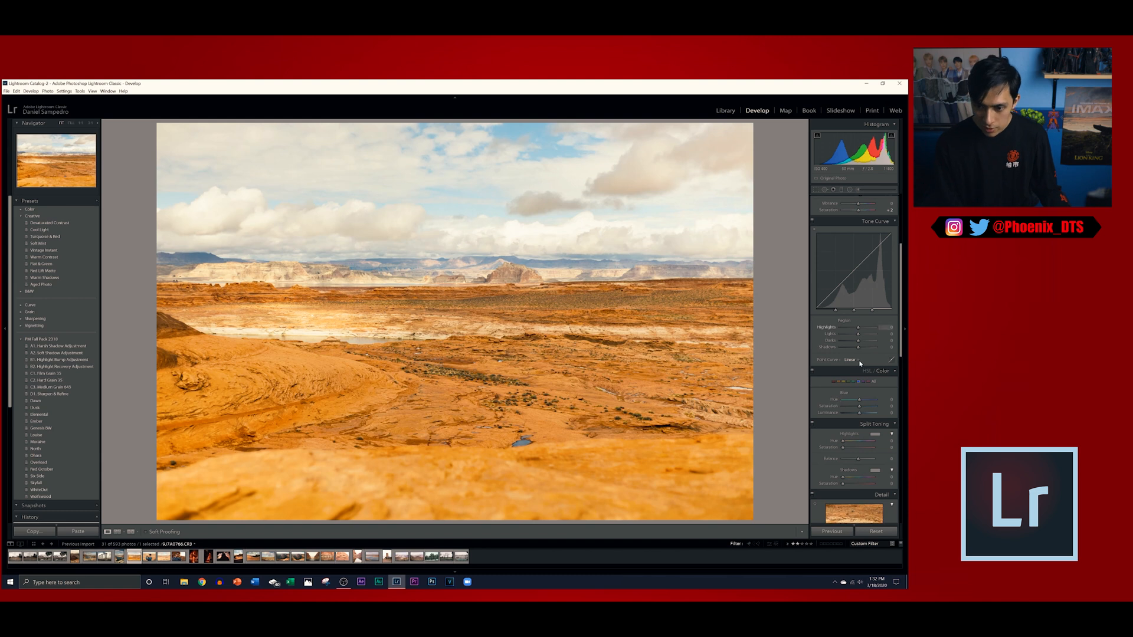
pyautogui.click(859, 384)
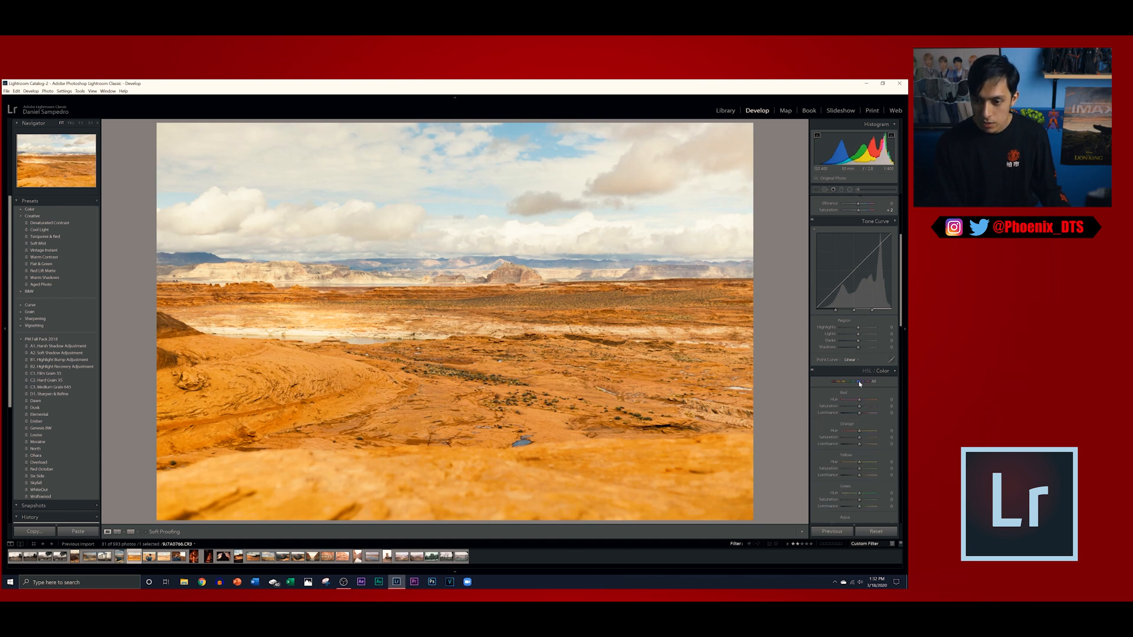
pyautogui.click(859, 382)
pyautogui.scroll(-2, 861, 380)
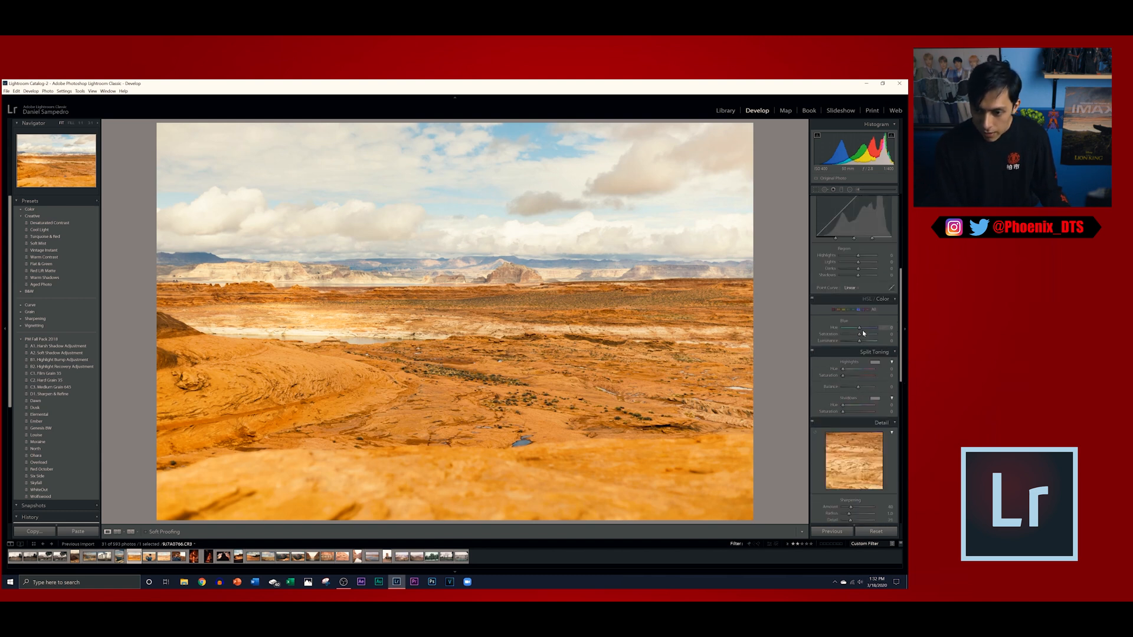
pyautogui.moveTo(861, 337); pyautogui.dragTo(869, 332)
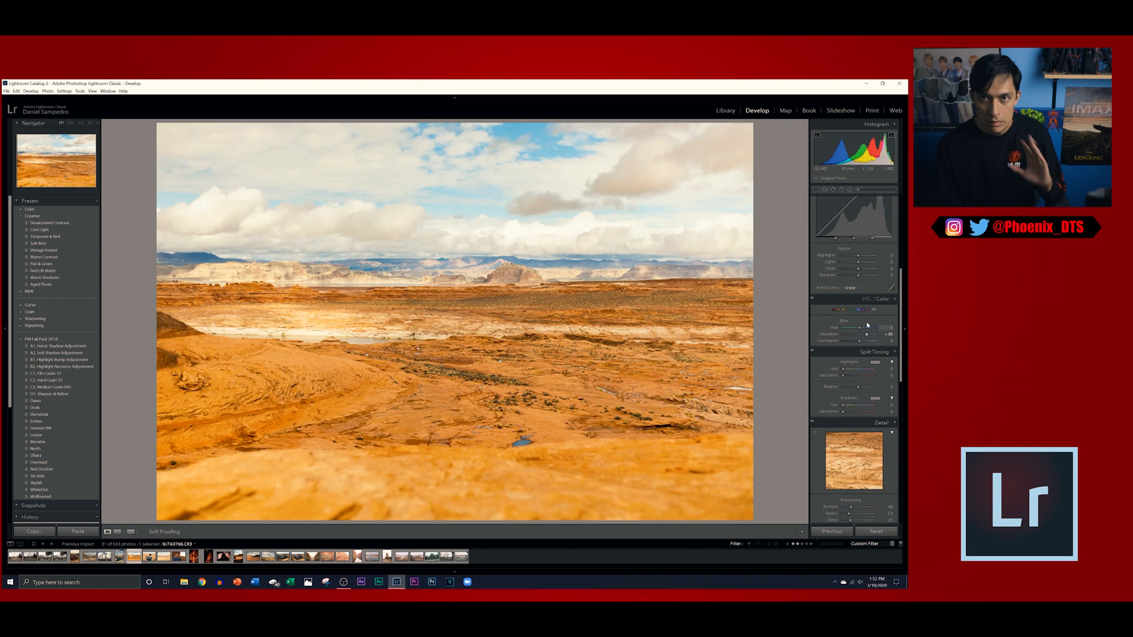
pyautogui.scroll(-10, 824, 331)
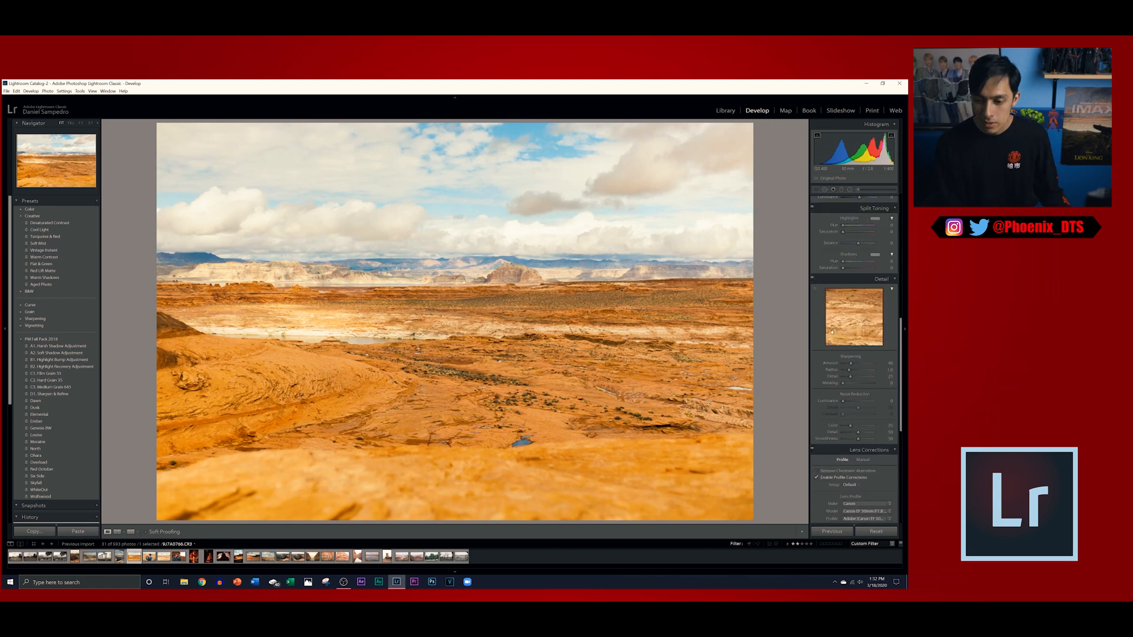
pyautogui.scroll(-3, 827, 349)
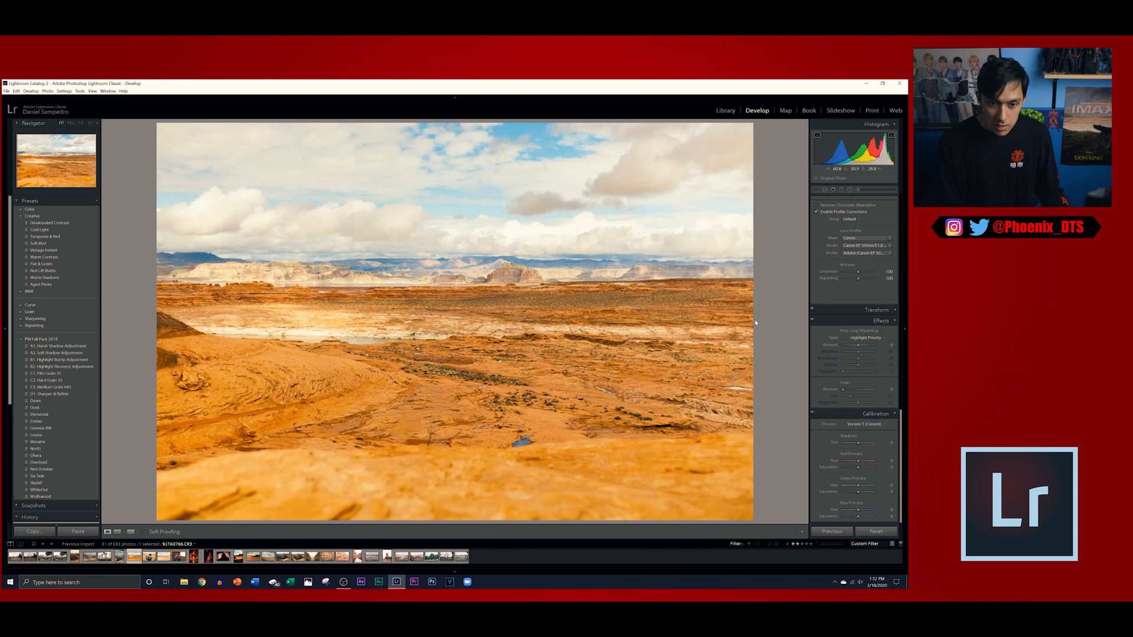
pyautogui.scroll(13, 829, 304)
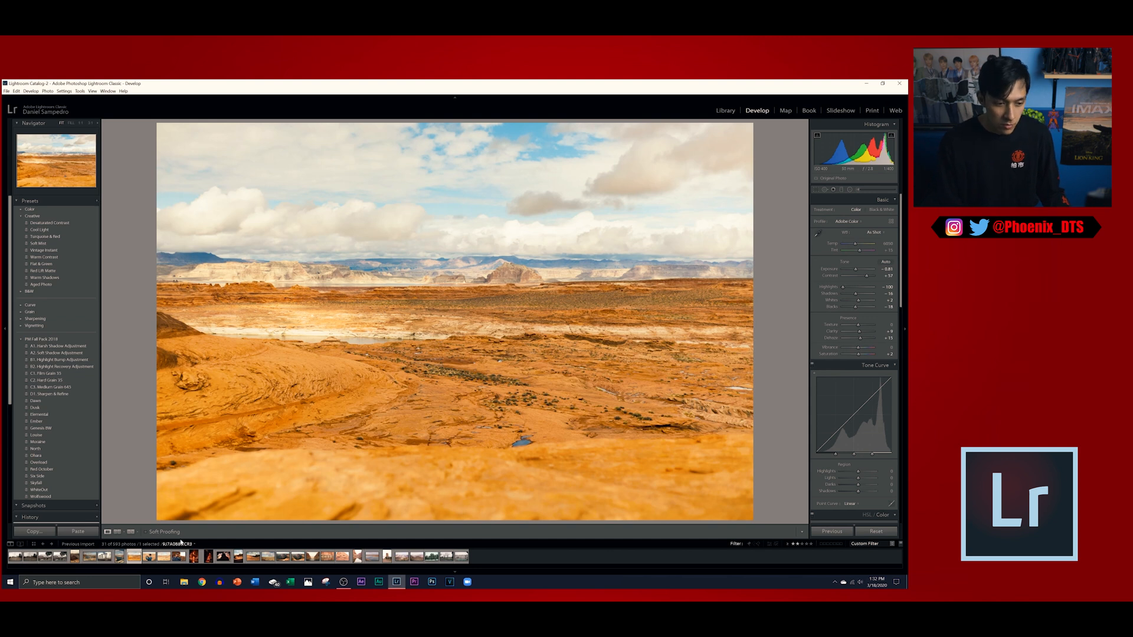
# Open the dark slot canyon photo with the glowing opening and enable its lens profile corrections
pyautogui.click(133, 532)
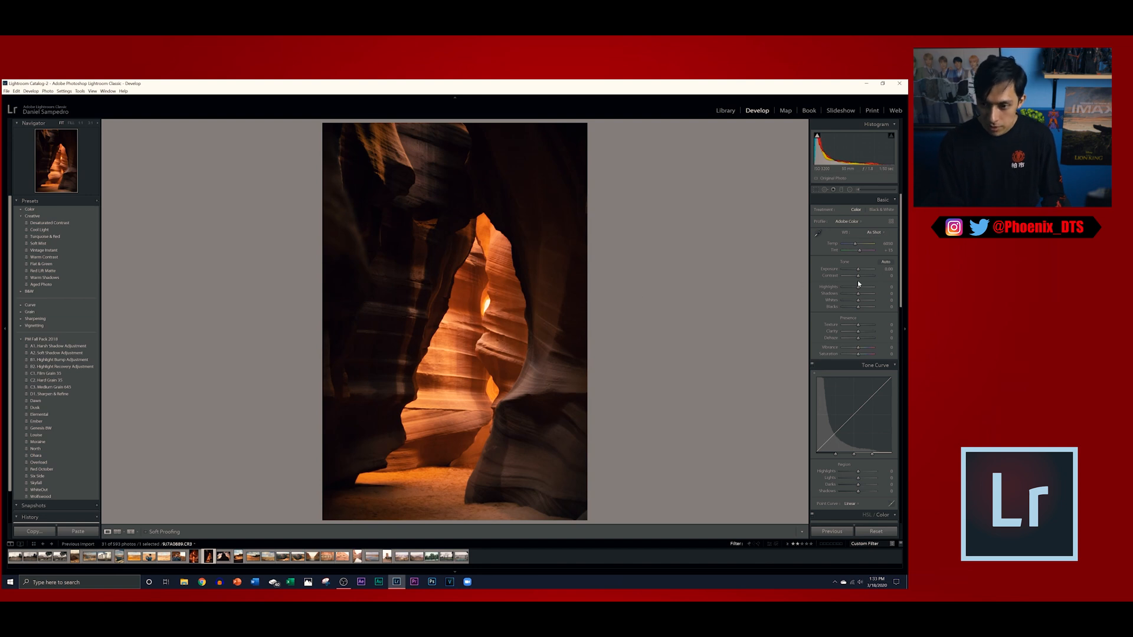
pyautogui.scroll(-5, 838, 392)
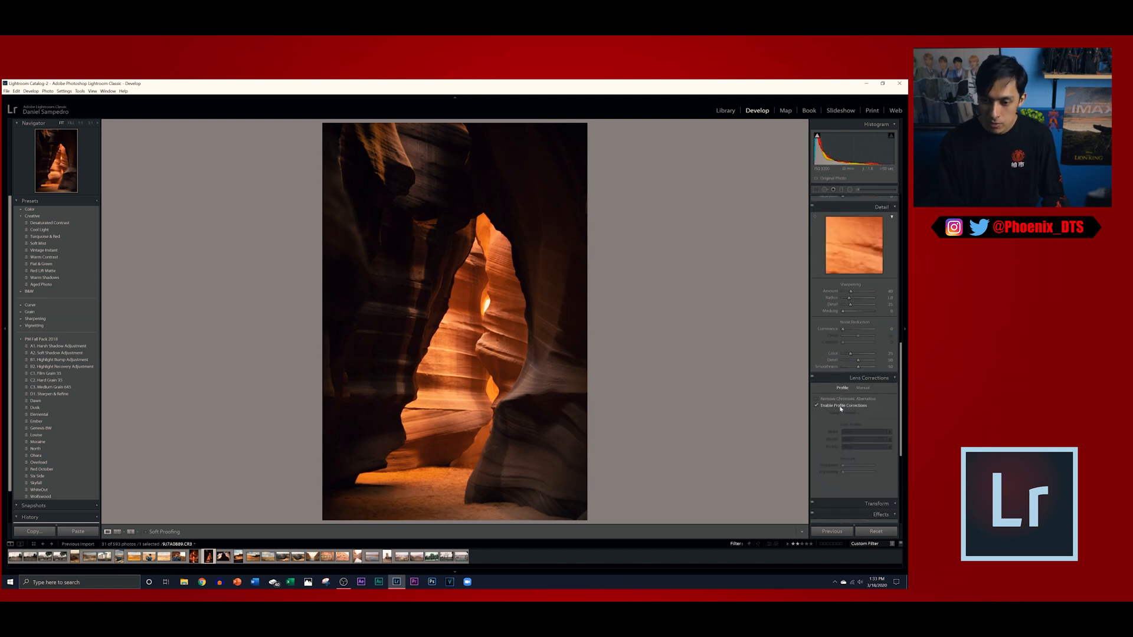
pyautogui.scroll(5, 839, 405)
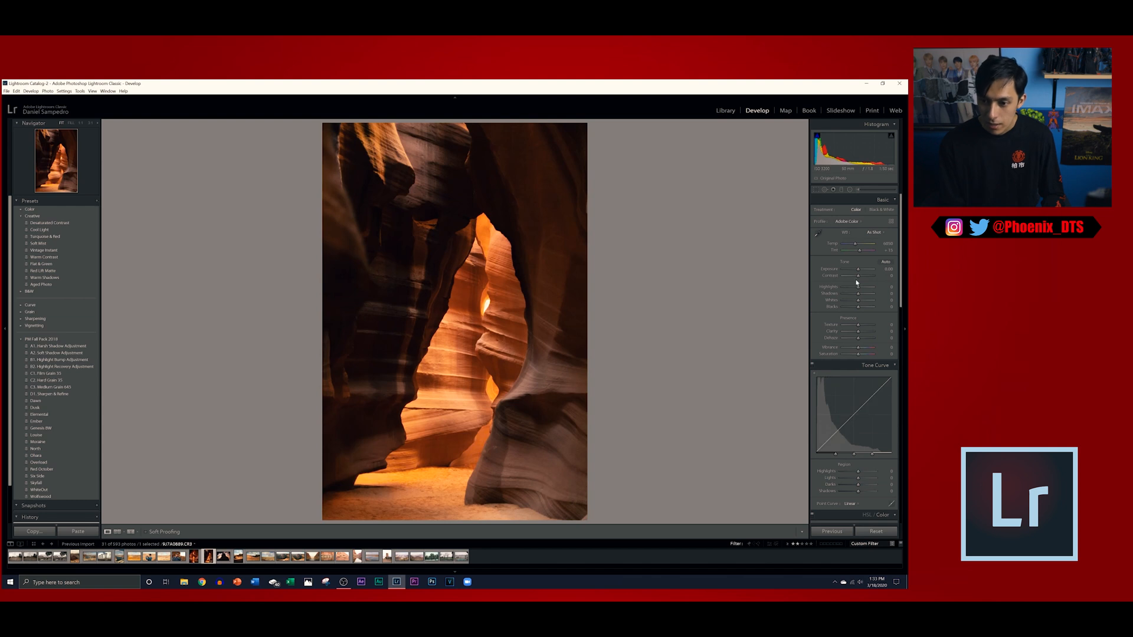
# Set the canyon photo's contrast to +64 and highlights to -44, and slightly lower its shadows, whites and blacks
pyautogui.moveTo(863, 280); pyautogui.dragTo(869, 277)
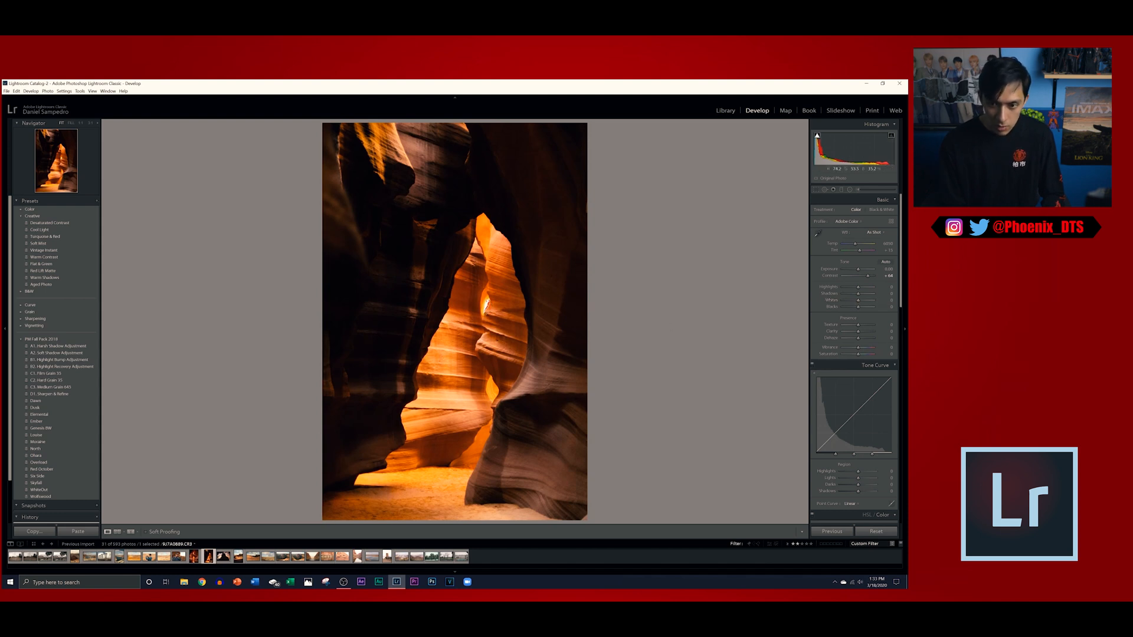
pyautogui.doubleClick(859, 303)
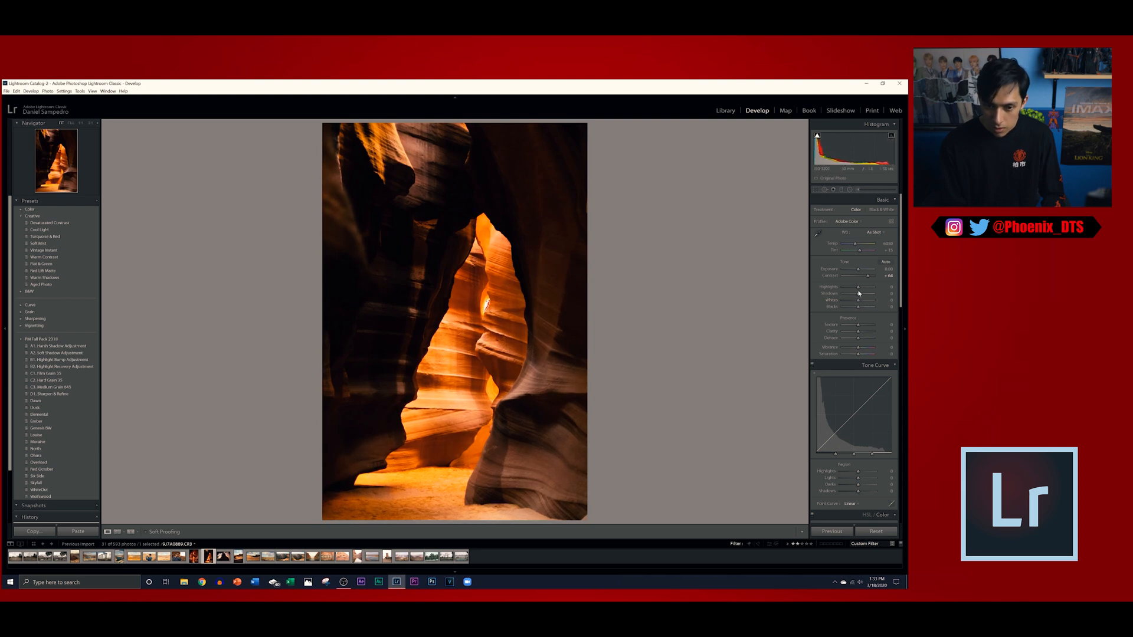
pyautogui.moveTo(859, 288); pyautogui.dragTo(851, 288)
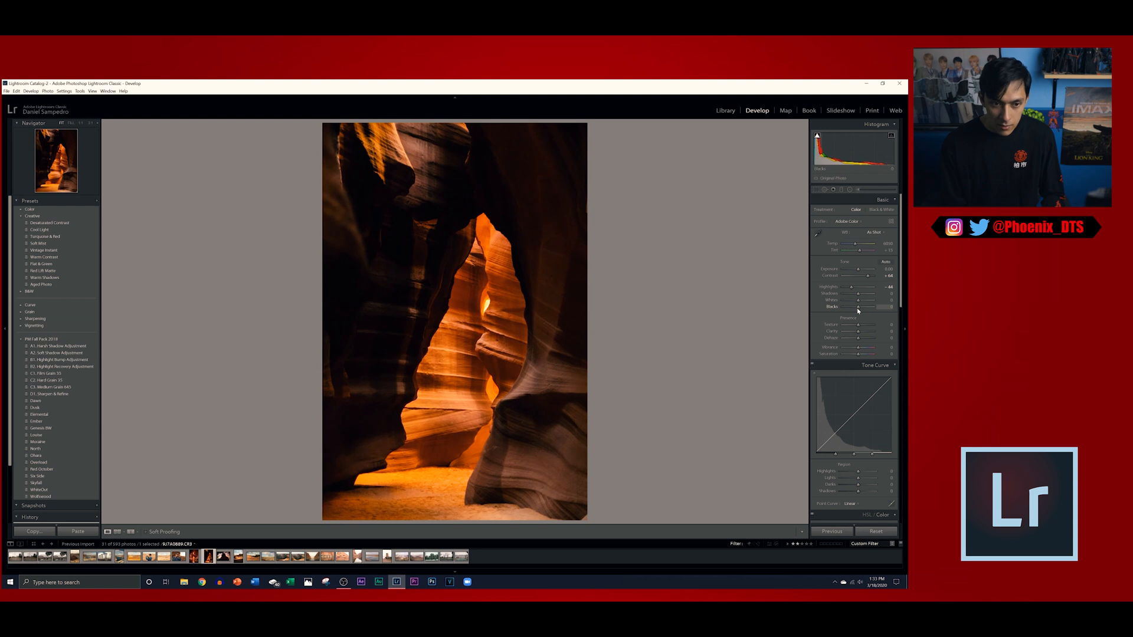
pyautogui.moveTo(860, 310); pyautogui.dragTo(886, 296)
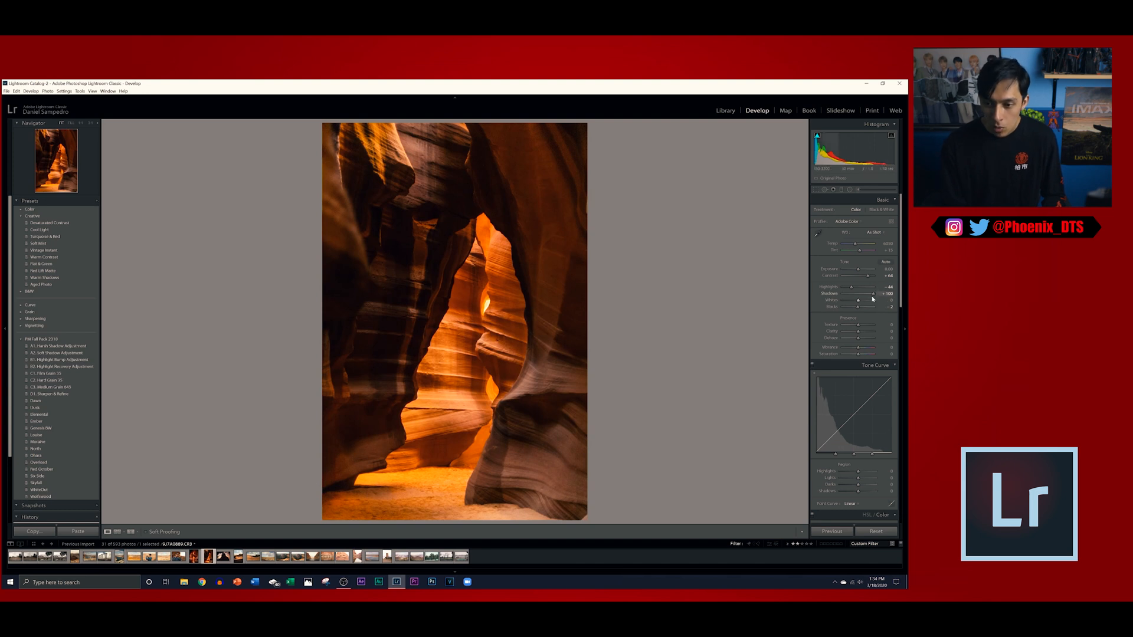
pyautogui.moveTo(873, 294)
pyautogui.mouseDown()
pyautogui.moveTo(846, 294)
pyautogui.moveTo(862, 304)
pyautogui.mouseUp()
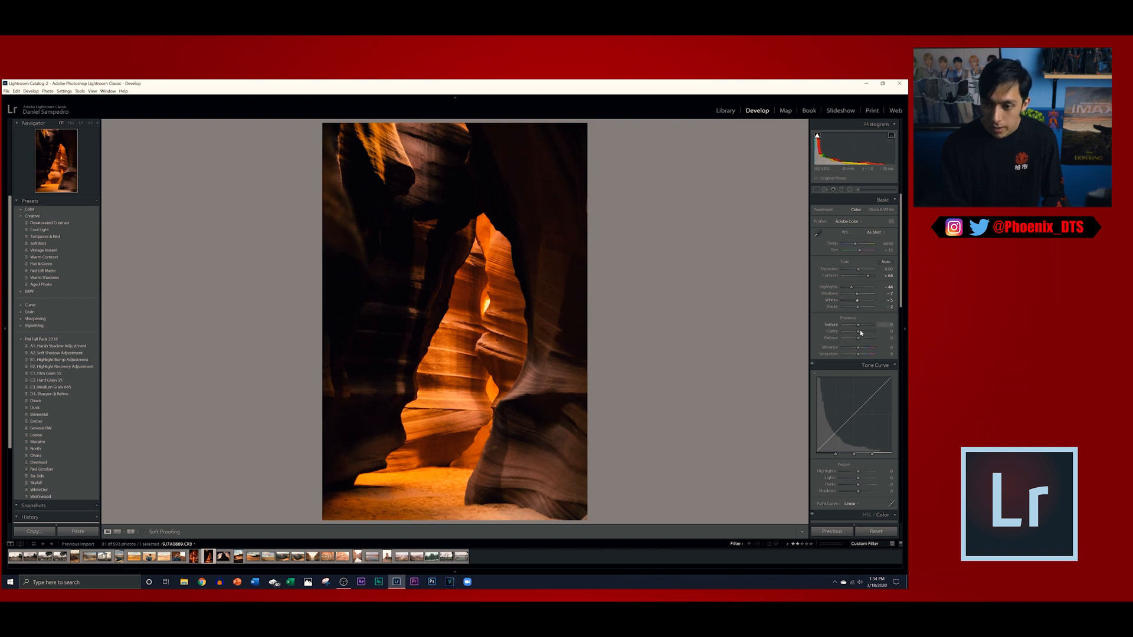
# Try a strong dehaze on the canyon photo, reset it to 0, and set the saturation to +5
pyautogui.moveTo(859, 331); pyautogui.dragTo(868, 343)
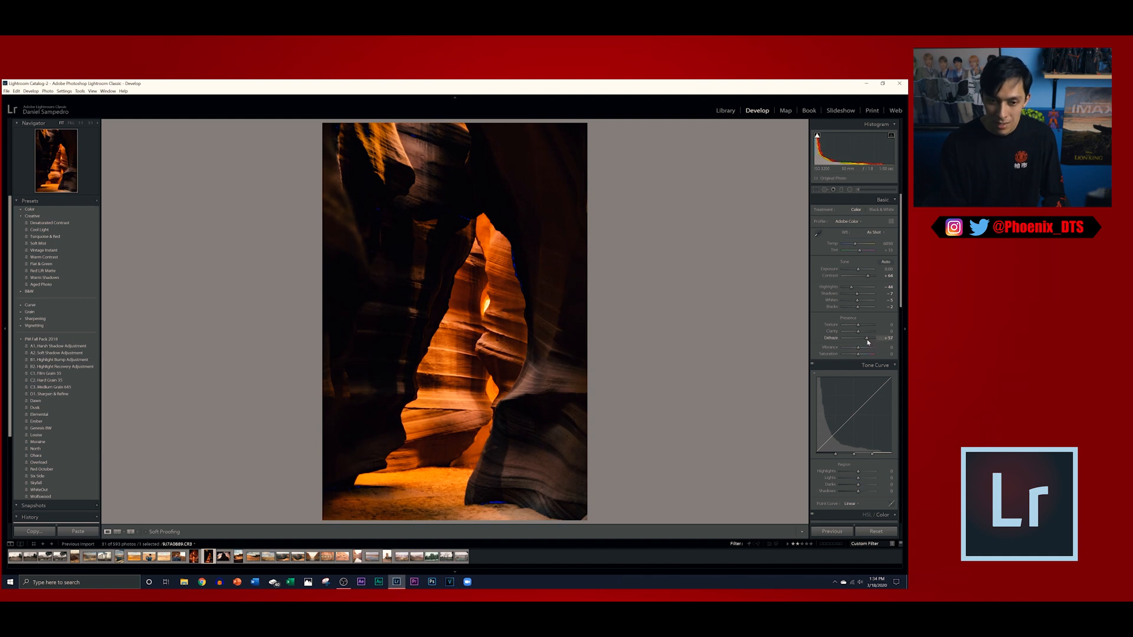
pyautogui.doubleClick(868, 341)
pyautogui.moveTo(859, 357); pyautogui.dragTo(860, 356)
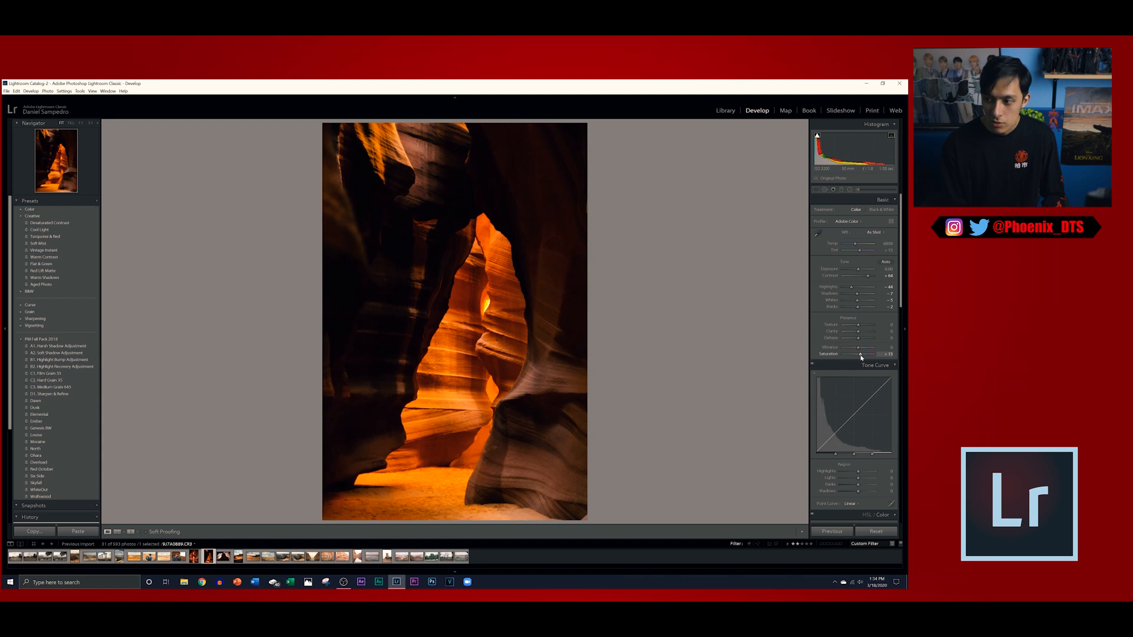
pyautogui.moveTo(860, 356); pyautogui.dragTo(862, 357)
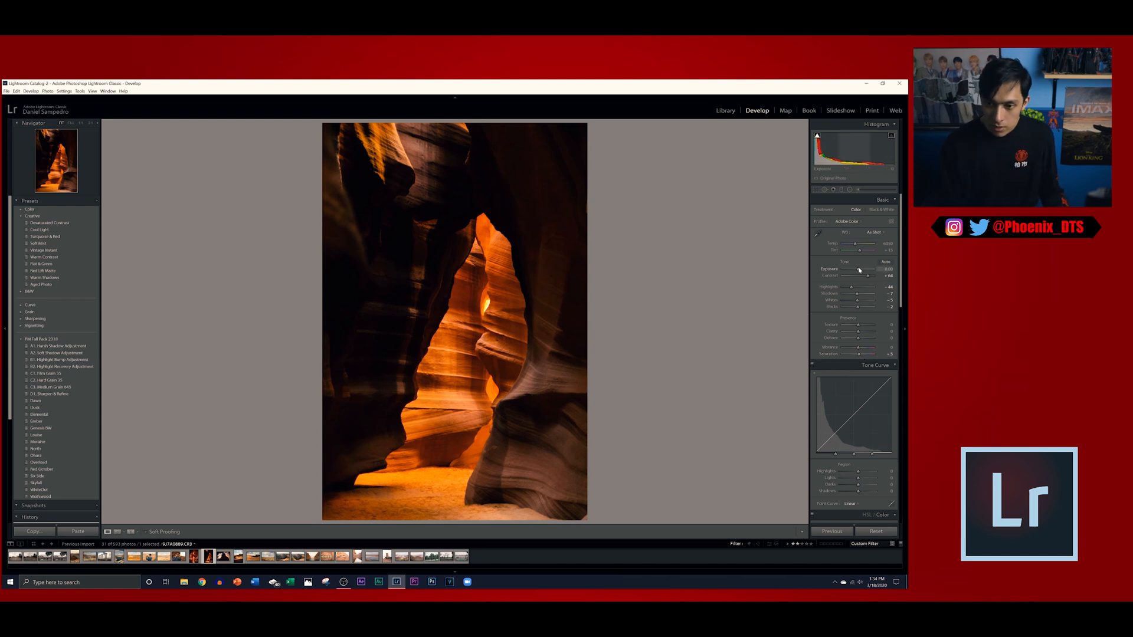
# Raise the canyon photo's exposure to about +0.65
pyautogui.moveTo(860, 269); pyautogui.dragTo(862, 270)
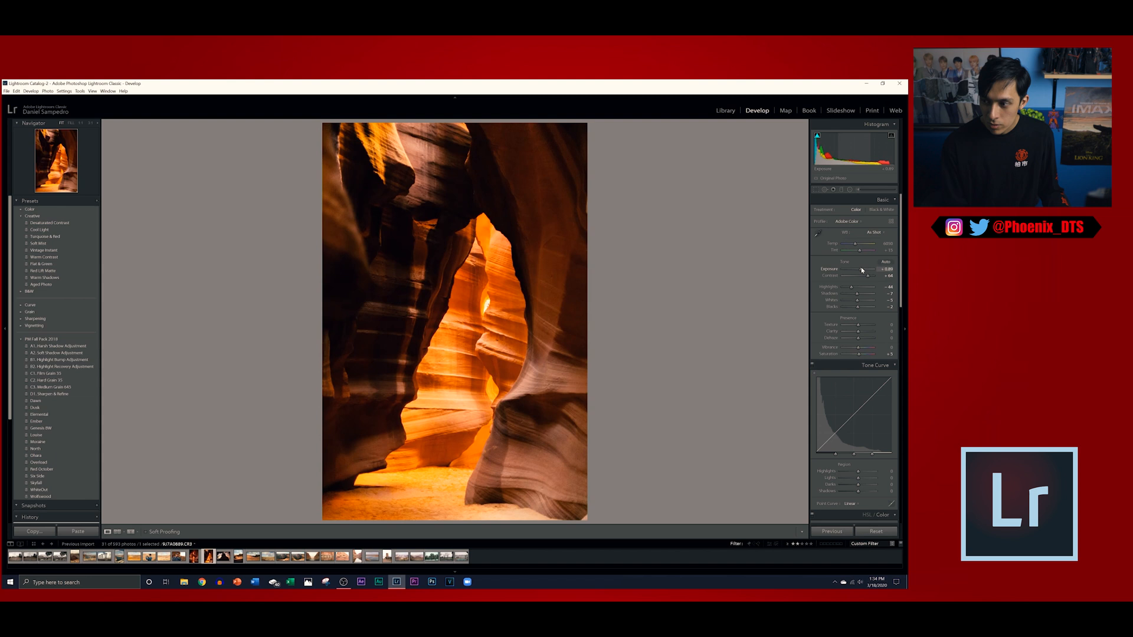
pyautogui.moveTo(861, 271); pyautogui.dragTo(860, 271)
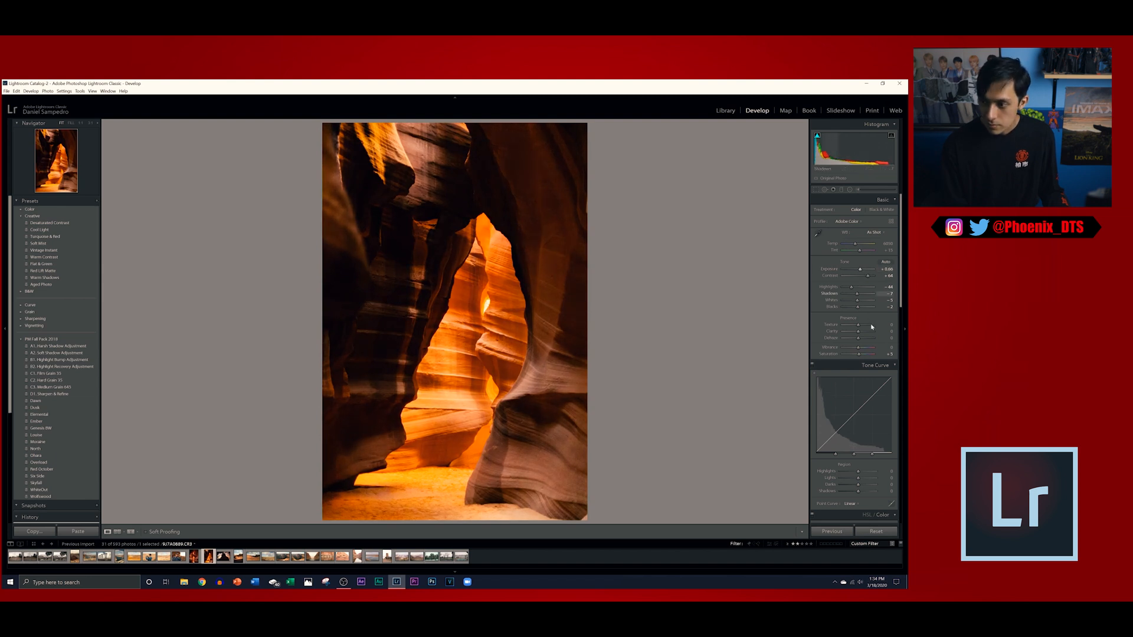
pyautogui.scroll(-6, 844, 392)
pyautogui.scroll(2, 841, 336)
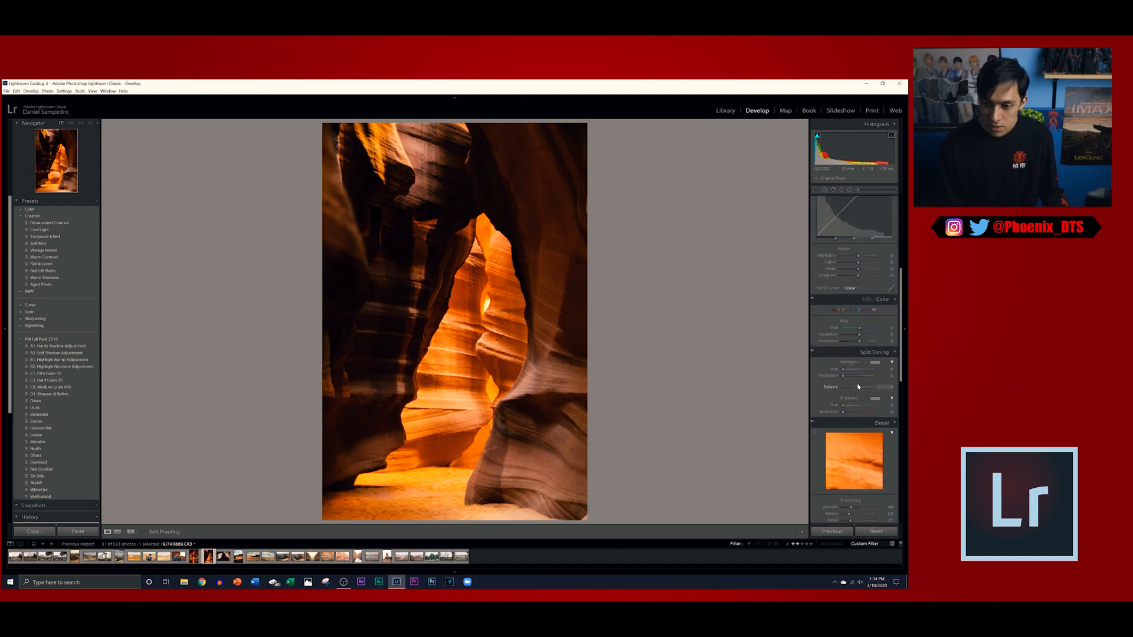
pyautogui.scroll(-4, 863, 388)
pyautogui.scroll(2, 859, 366)
pyautogui.scroll(4, 850, 326)
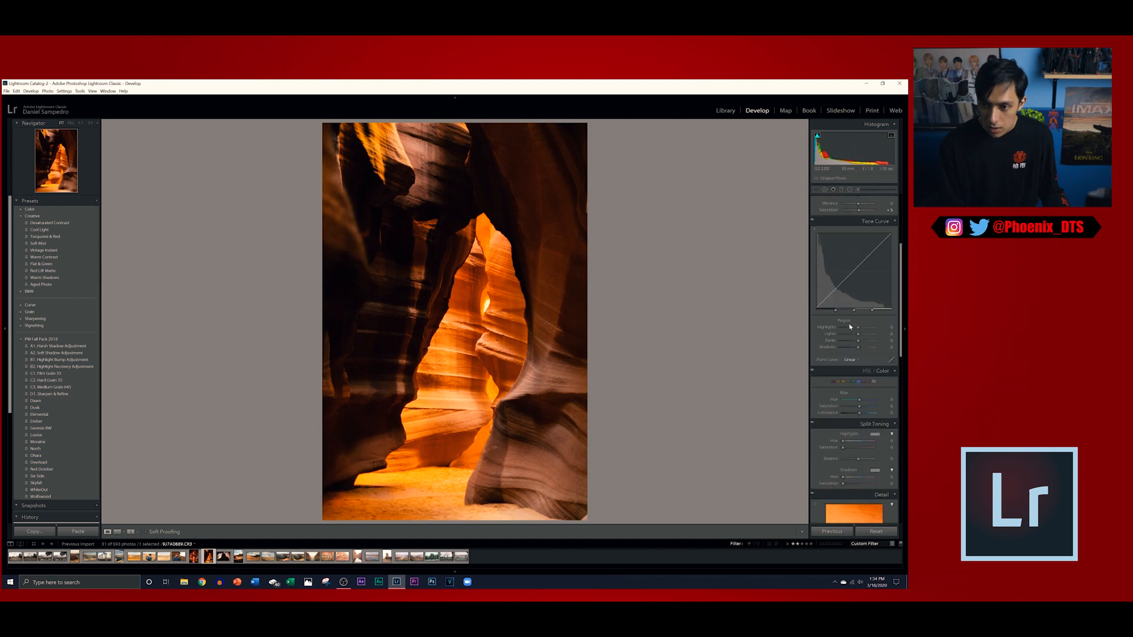
# Lower the highlights in the canyon photo's tone curve to about -53
pyautogui.scroll(2, 850, 326)
pyautogui.moveTo(858, 403)
pyautogui.mouseDown()
pyautogui.moveTo(837, 402)
pyautogui.moveTo(874, 408)
pyautogui.moveTo(850, 403)
pyautogui.mouseUp()
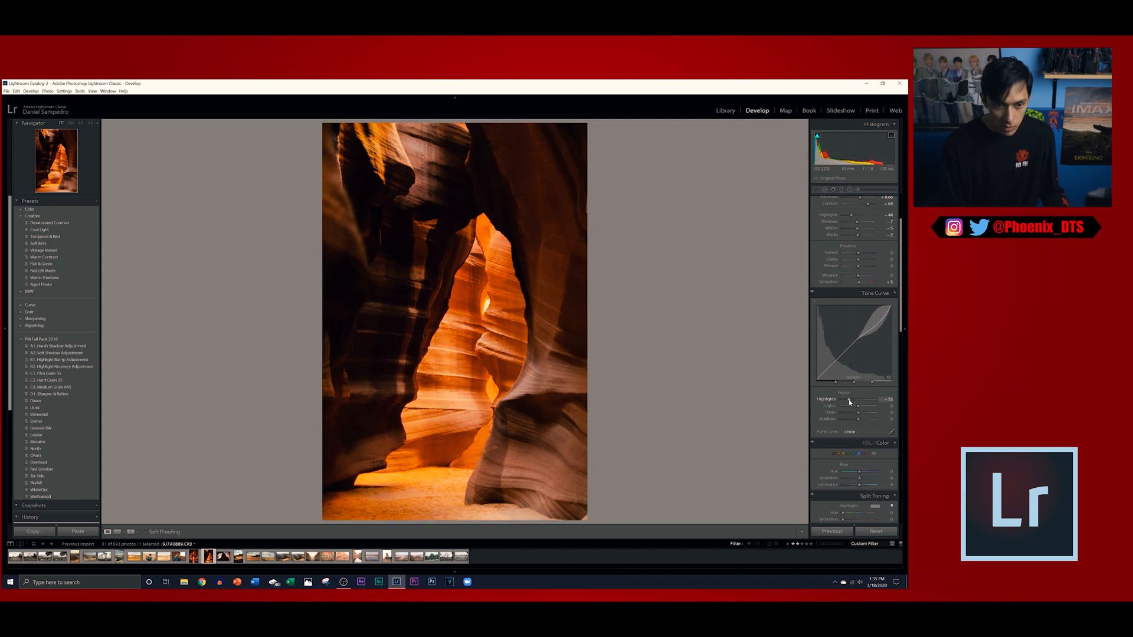
pyautogui.scroll(-10, 862, 429)
pyautogui.scroll(10, 856, 423)
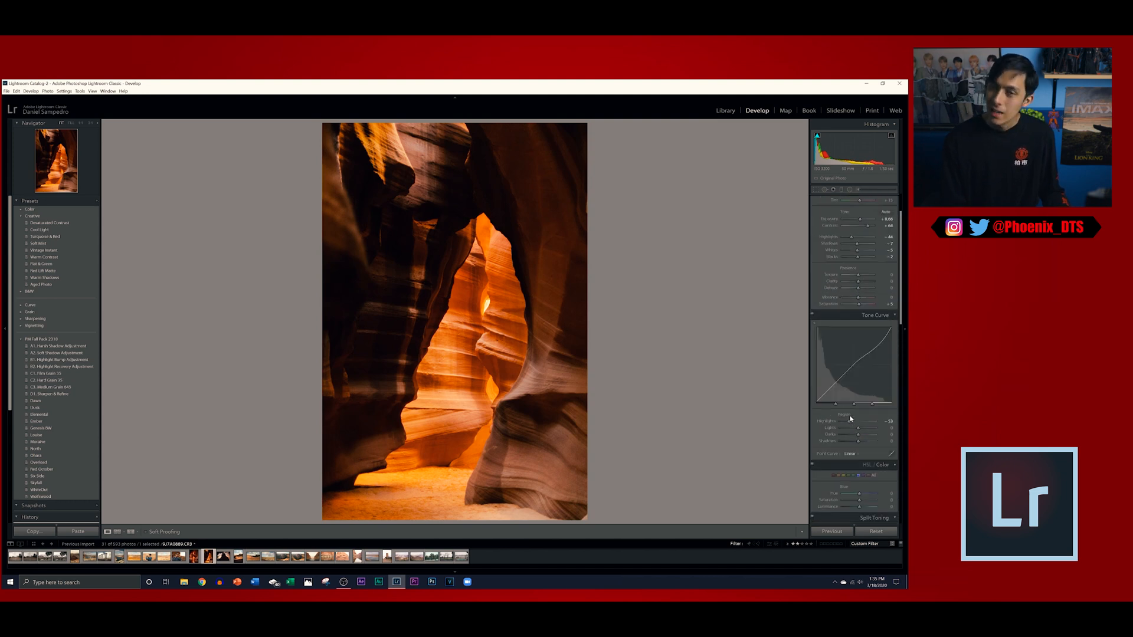
pyautogui.scroll(1, 851, 419)
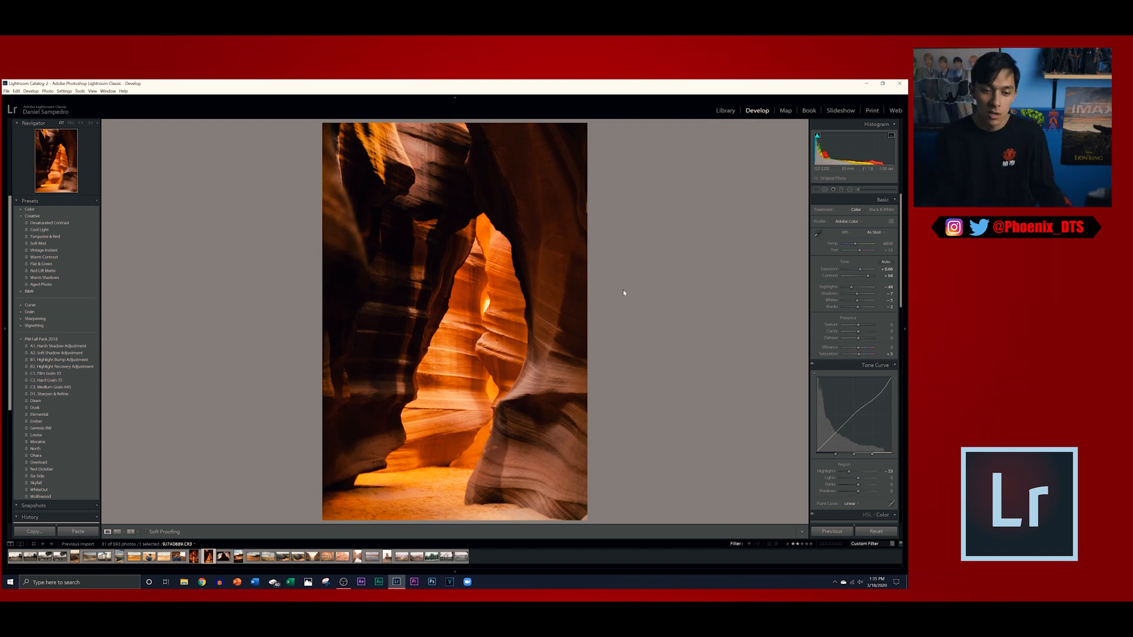
# Crop the canyon photo to the 4 x 5 / 8 x 10 ratio, shifting the frame upward over the image, and apply it
pyautogui.click(816, 190)
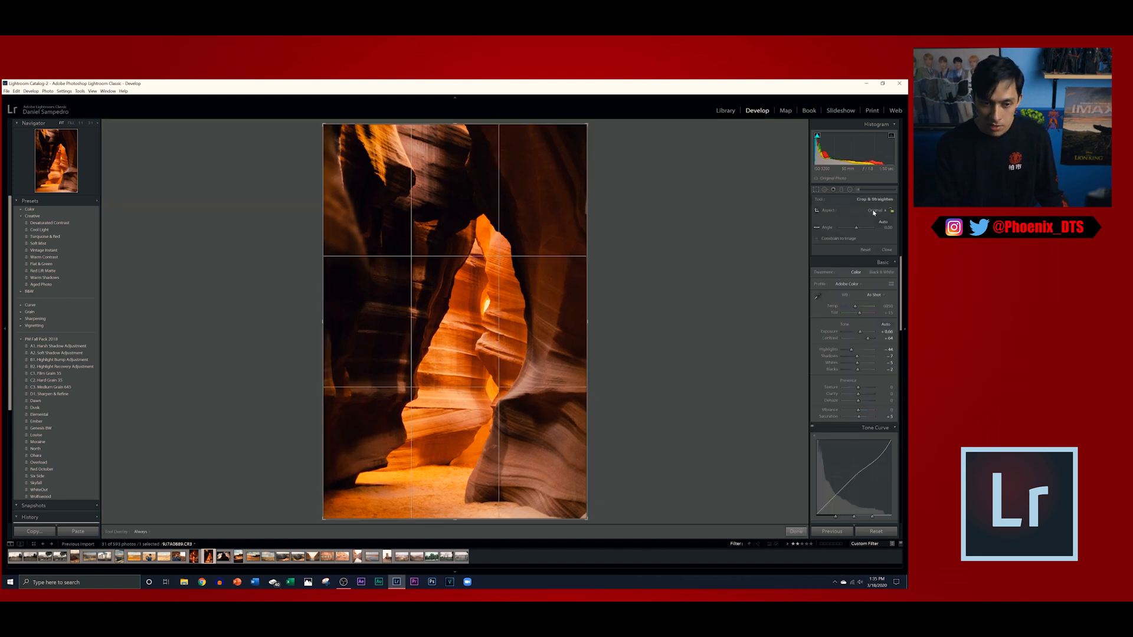
pyautogui.click(875, 211)
pyautogui.click(853, 249)
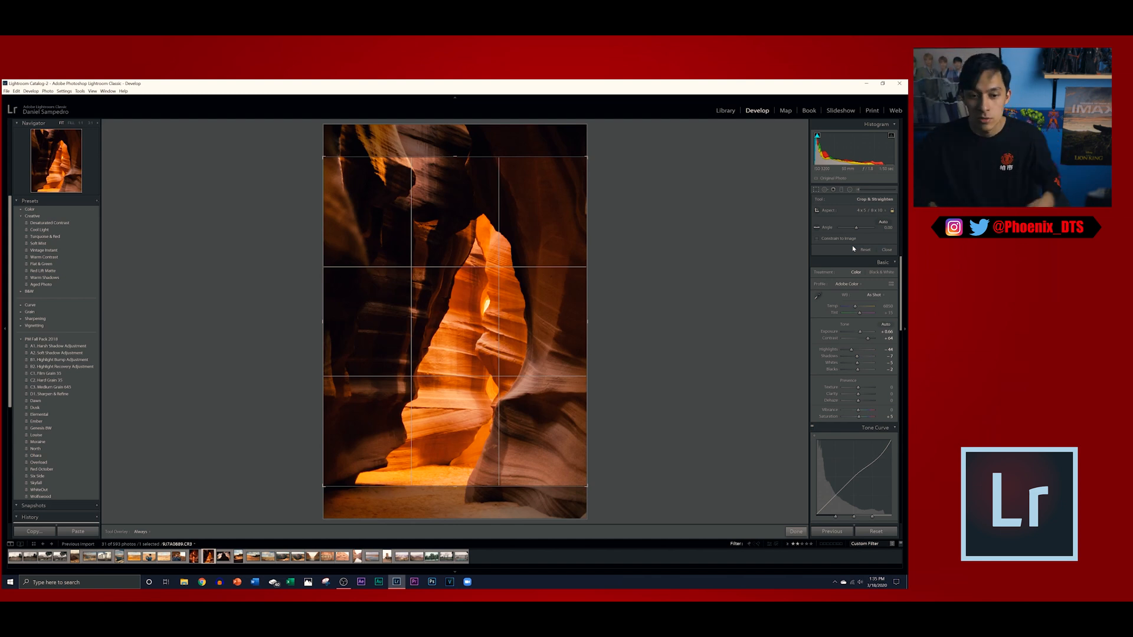
pyautogui.moveTo(491, 226); pyautogui.dragTo(494, 252)
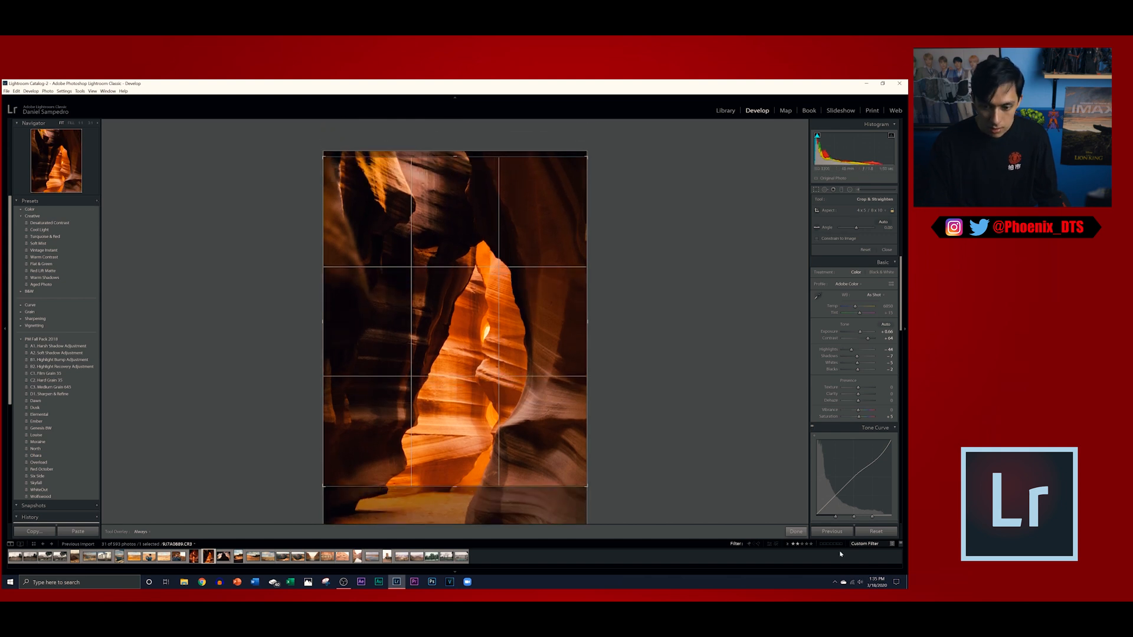
pyautogui.click(796, 533)
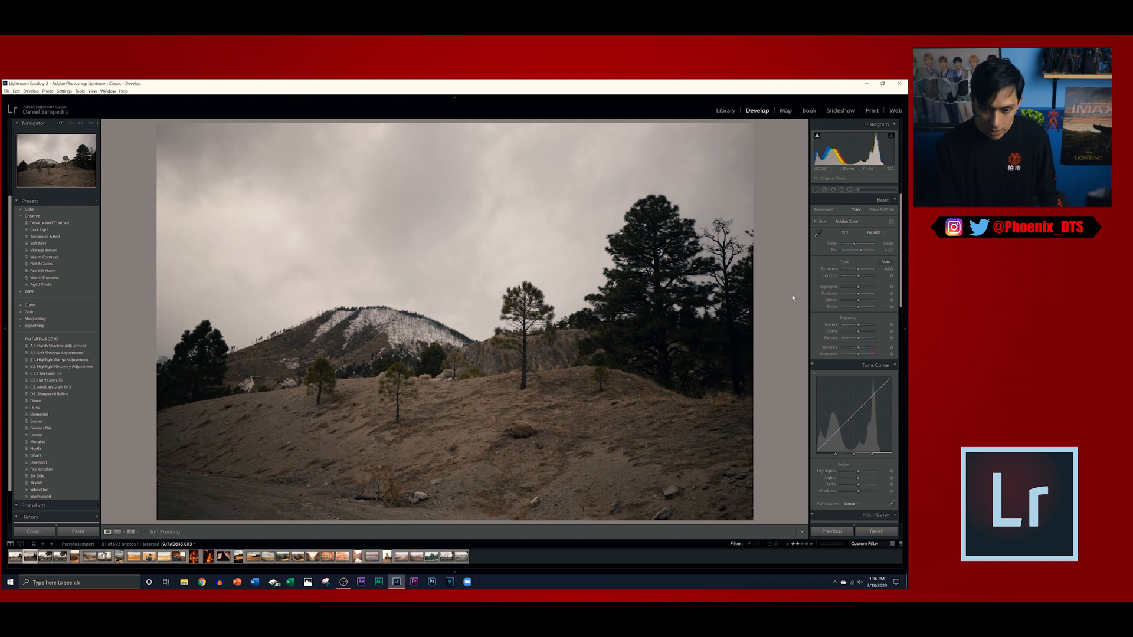
# Enable lens profile corrections on the photo of the snowy mountain and pine trees
pyautogui.scroll(-10, 818, 332)
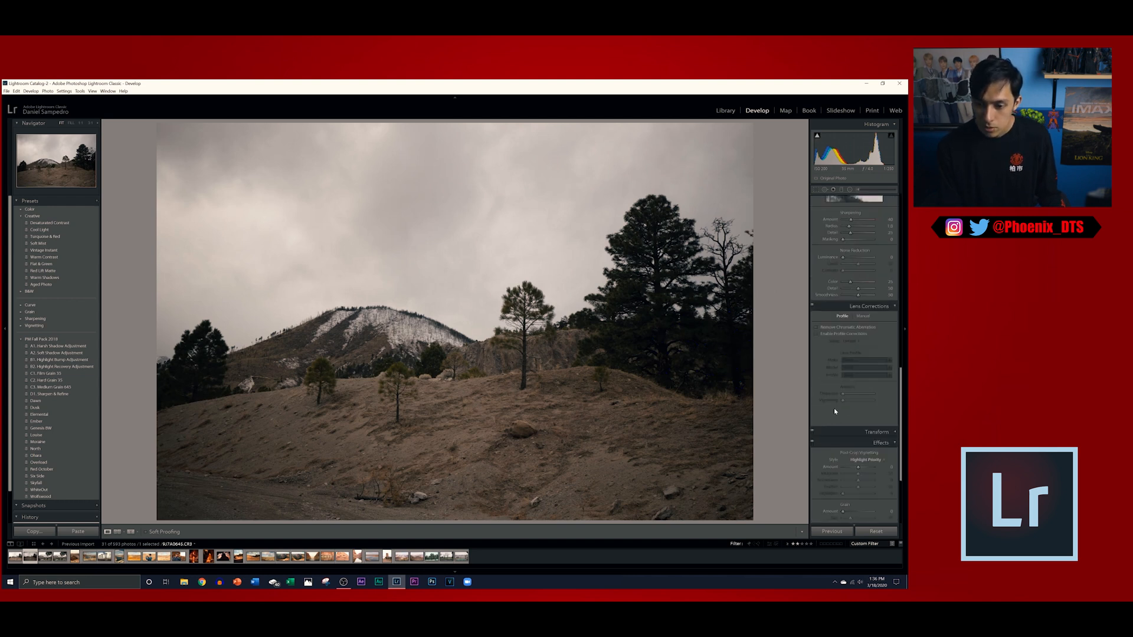
pyautogui.click(843, 334)
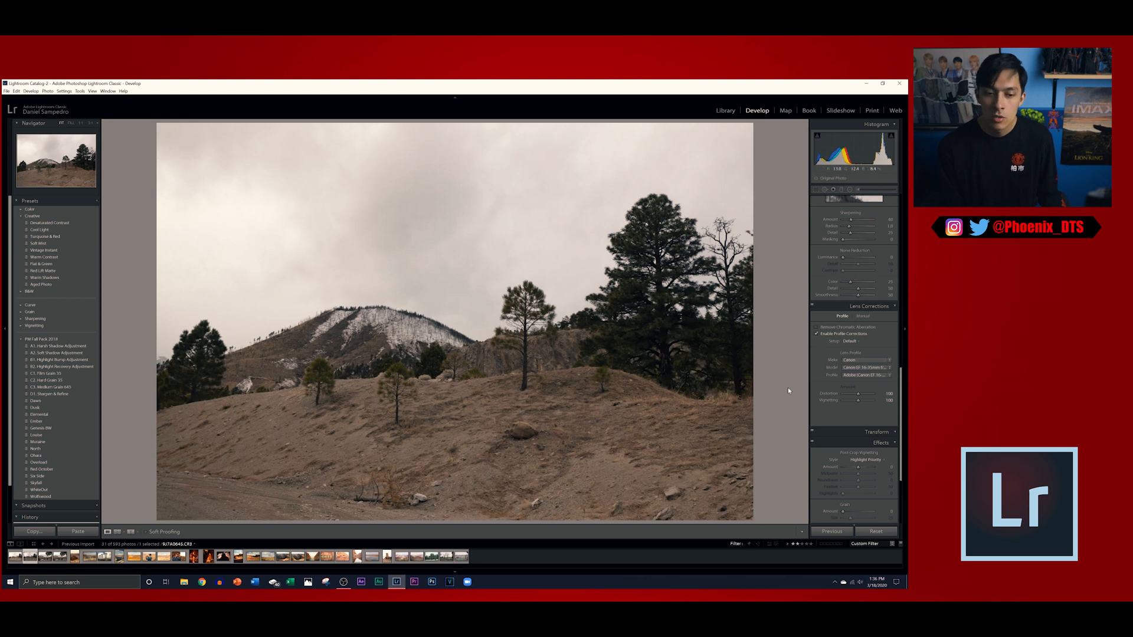
# Set the mountain photo's contrast to about +50, highlights to -100, shadows to about +83 and whites to +9, and slightly lower its blacks
pyautogui.scroll(10, 838, 386)
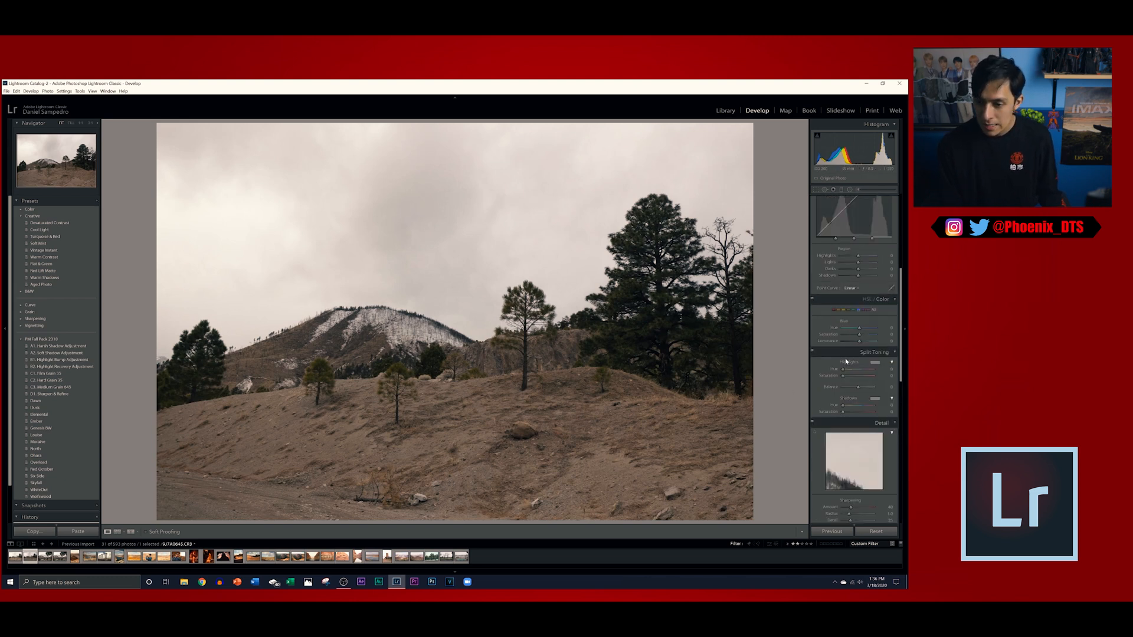
pyautogui.moveTo(863, 276)
pyautogui.mouseDown()
pyautogui.moveTo(891, 276)
pyautogui.moveTo(868, 276)
pyautogui.mouseUp()
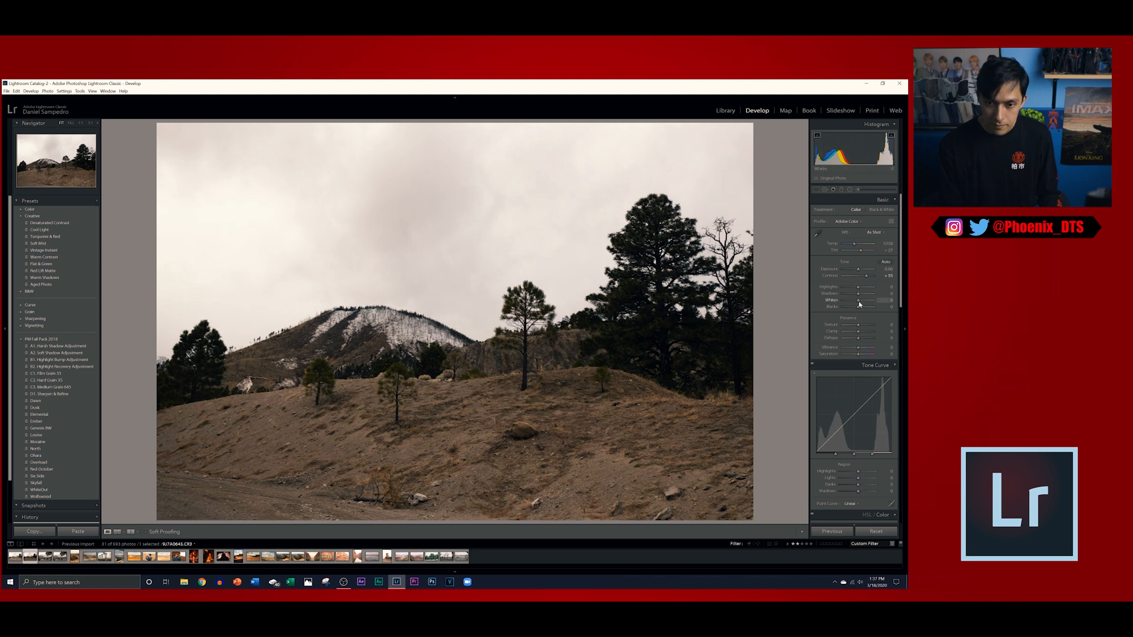
pyautogui.moveTo(861, 300); pyautogui.dragTo(820, 293)
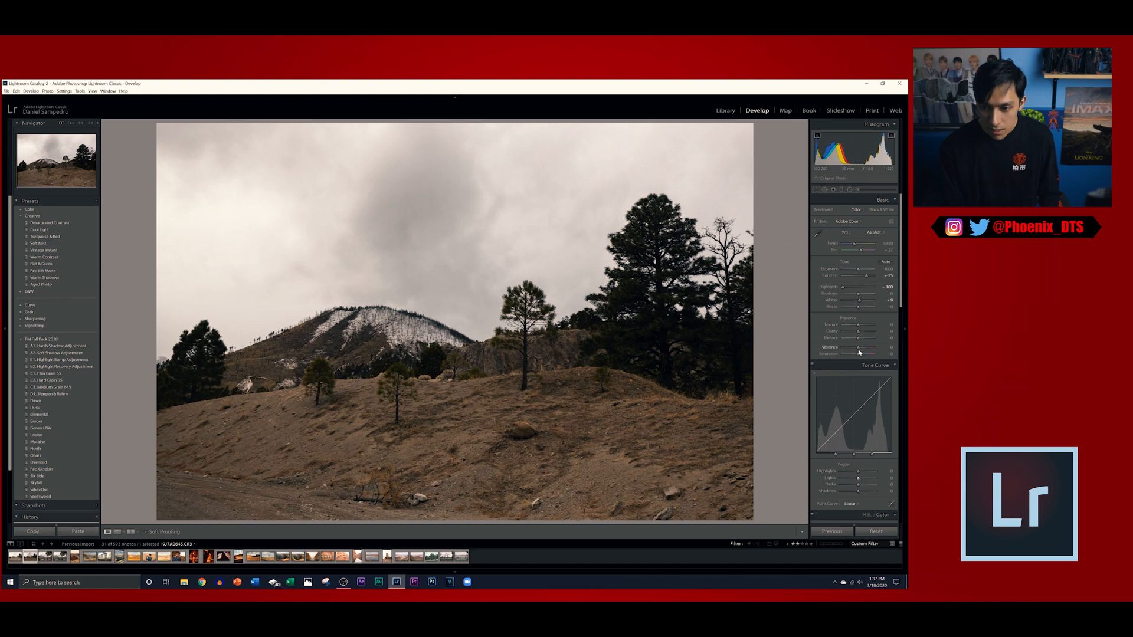
pyautogui.moveTo(859, 308)
pyautogui.mouseDown()
pyautogui.moveTo(863, 296)
pyautogui.moveTo(879, 302)
pyautogui.moveTo(847, 297)
pyautogui.moveTo(869, 300)
pyautogui.mouseUp()
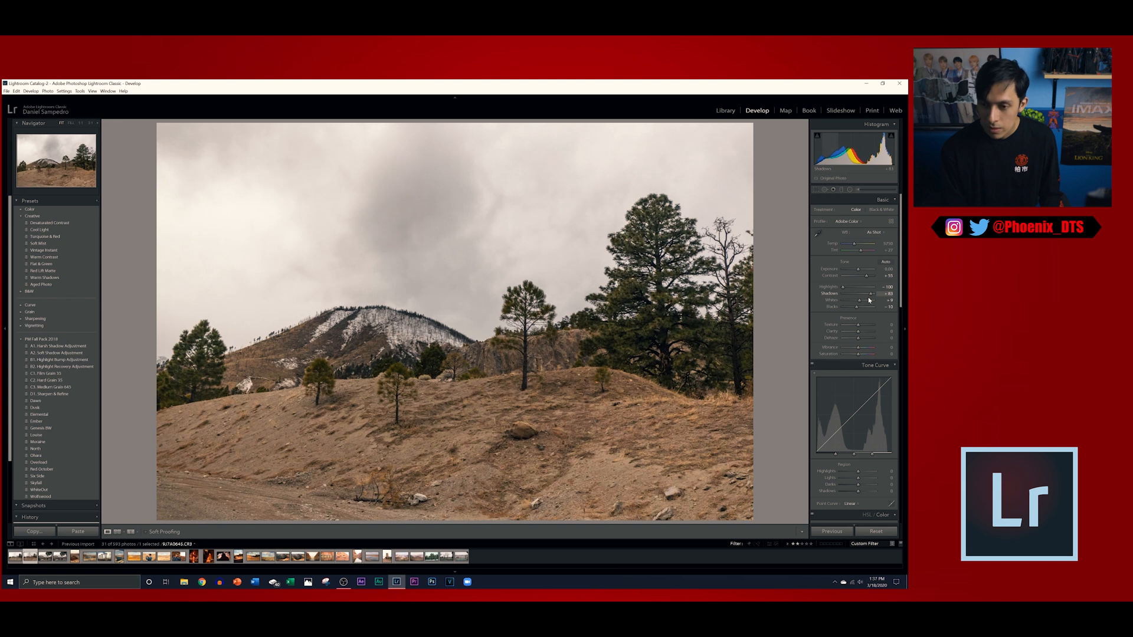
# Set the mountain photo's dehaze to +24 and saturation to +5
pyautogui.moveTo(857, 334); pyautogui.dragTo(863, 341)
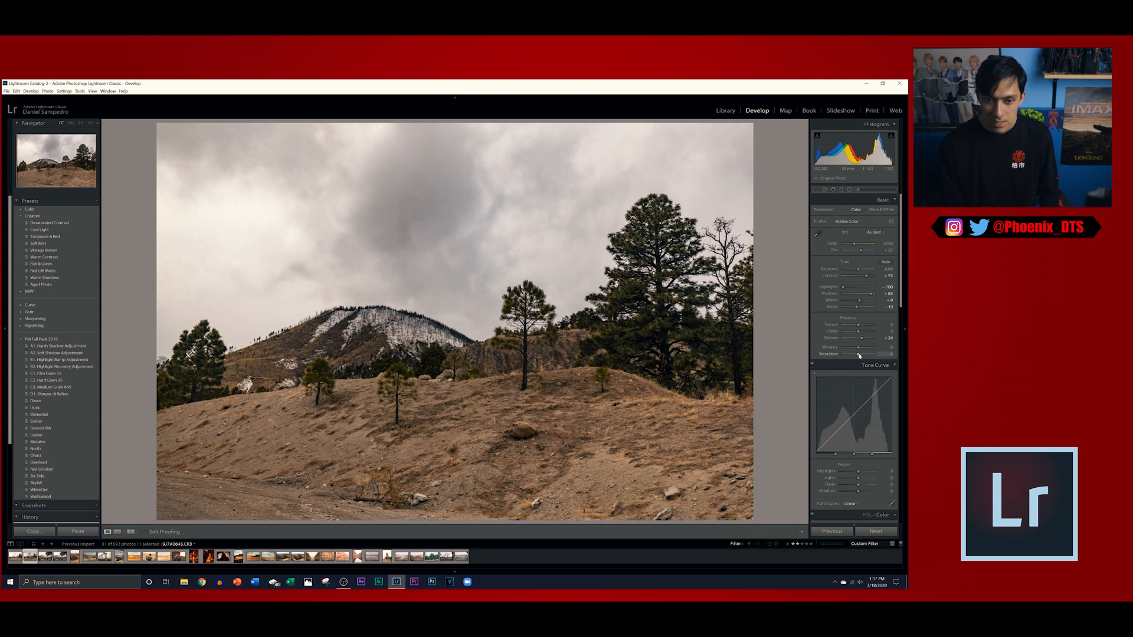
pyautogui.moveTo(859, 356); pyautogui.dragTo(860, 356)
# Try adjusting the green and yellow saturation of the mountain photo and reset both
pyautogui.scroll(-3, 855, 412)
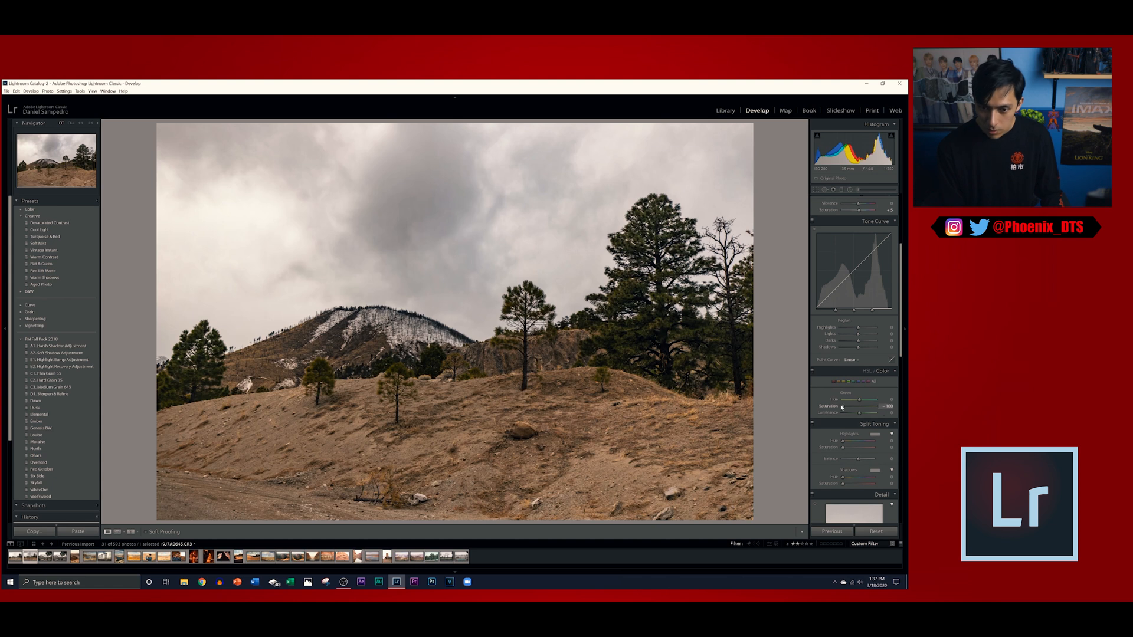
pyautogui.doubleClick(842, 408)
pyautogui.click(845, 382)
pyautogui.moveTo(859, 406)
pyautogui.mouseDown()
pyautogui.moveTo(882, 414)
pyautogui.moveTo(847, 413)
pyautogui.moveTo(859, 409)
pyautogui.mouseUp()
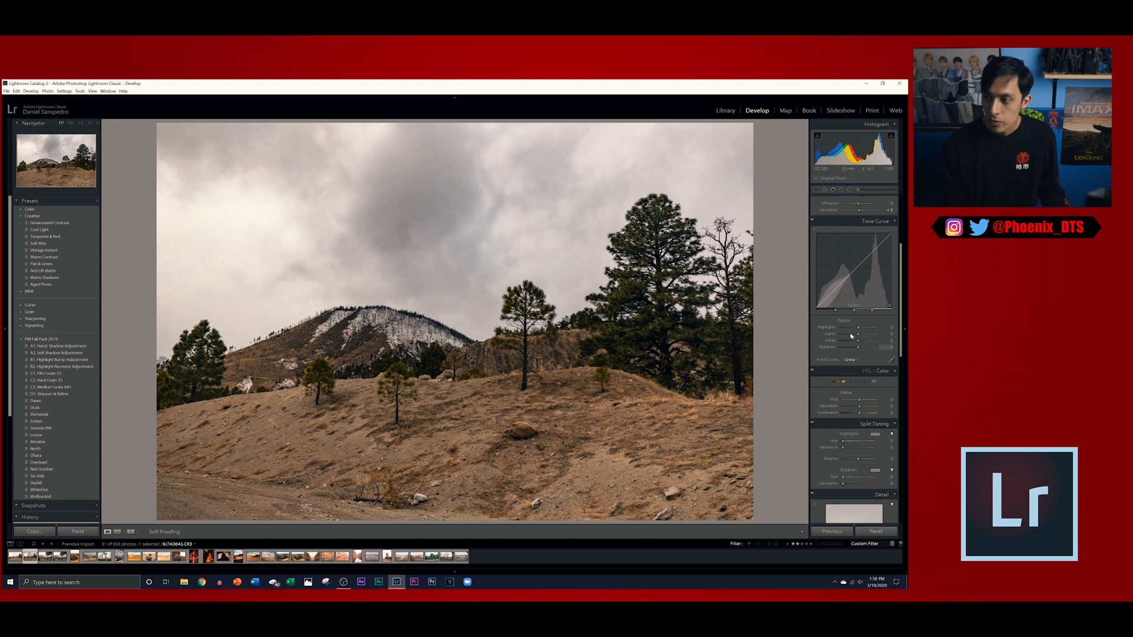
# Crop the mountain photo to the 16 x 9 ratio, shifting the frame upward to trim more foreground, and apply it
pyautogui.click(817, 190)
pyautogui.click(871, 211)
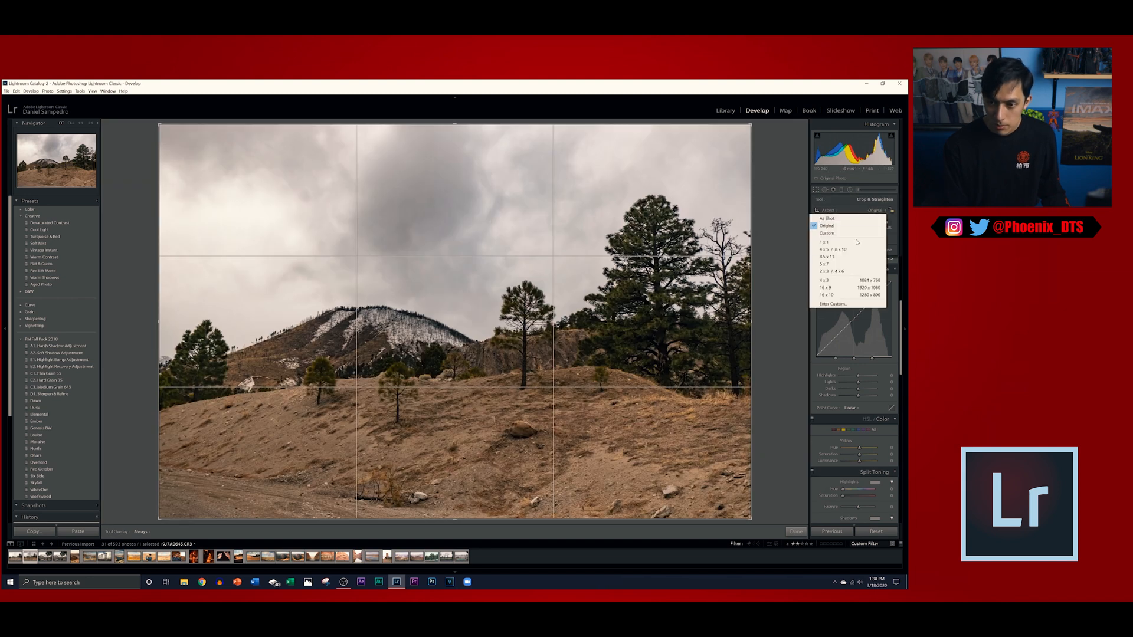
pyautogui.click(833, 288)
pyautogui.moveTo(510, 286); pyautogui.dragTo(510, 316)
pyautogui.moveTo(427, 451); pyautogui.dragTo(427, 450)
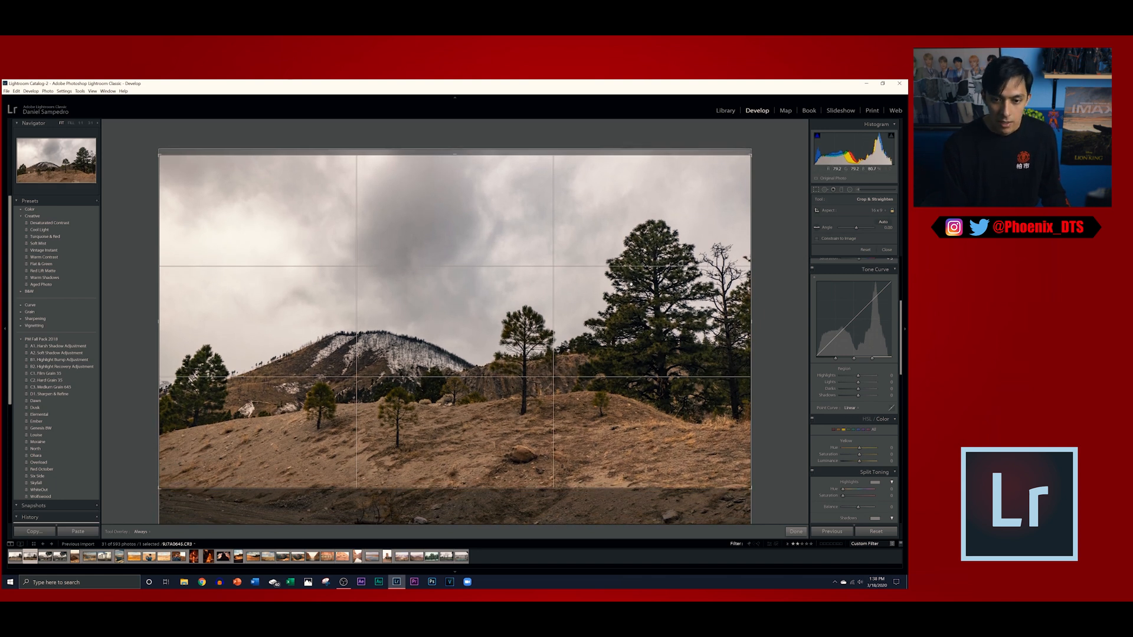
pyautogui.click(796, 531)
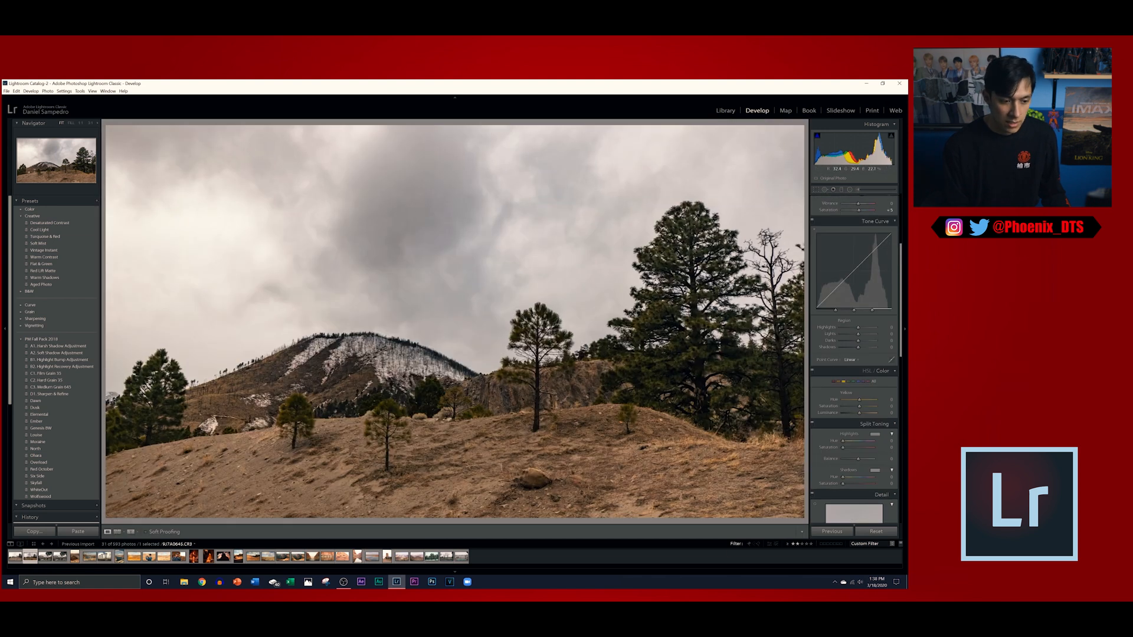
# Compare the mountain photo before and after editing in split, stacked and side-by-side views, and return to the single view
pyautogui.press('y')
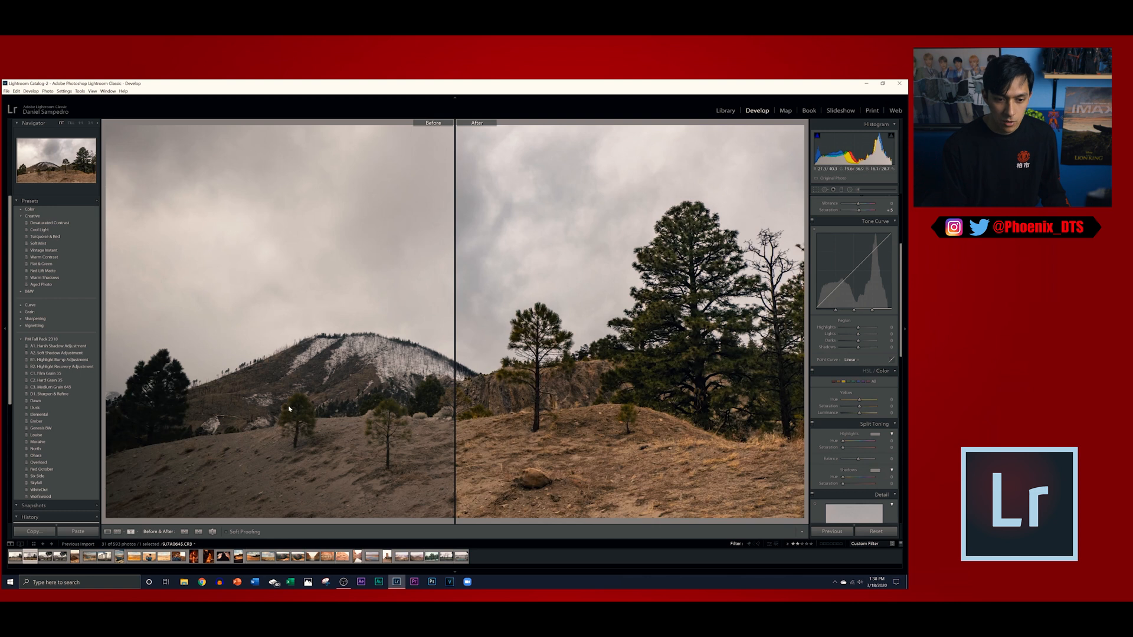
pyautogui.click(130, 532)
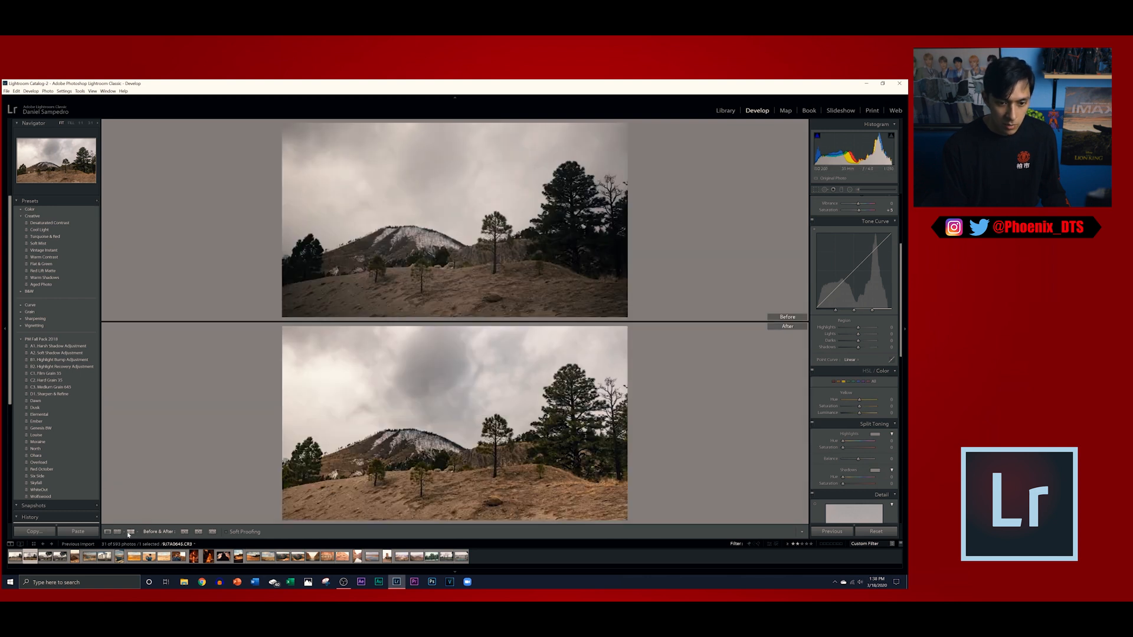
pyautogui.click(130, 532)
pyautogui.click(130, 532)
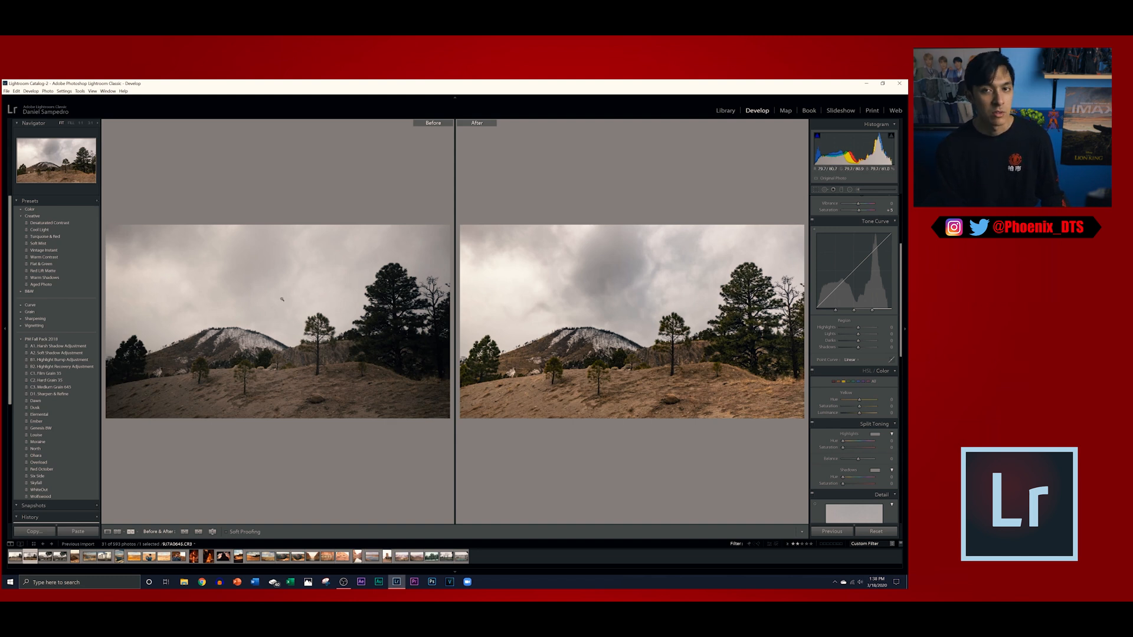
pyautogui.press('y')
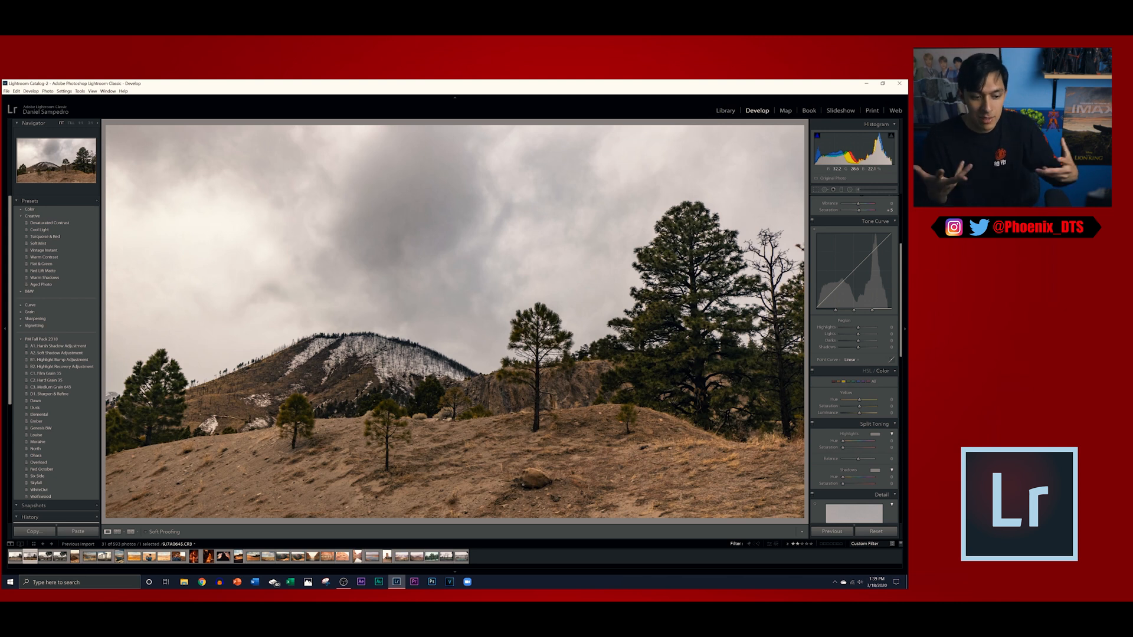
# Open the orange desert landscape photo, try and reset a lower red saturation, and reduce its orange saturation to about -20
pyautogui.click(134, 557)
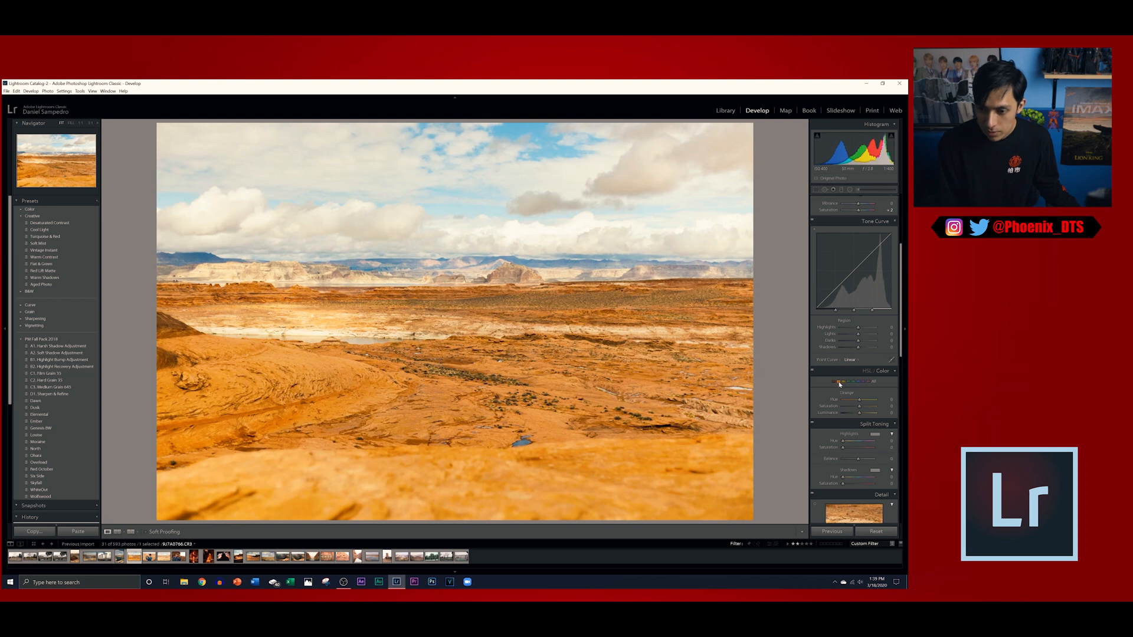
pyautogui.click(874, 381)
pyautogui.moveTo(860, 408); pyautogui.dragTo(851, 408)
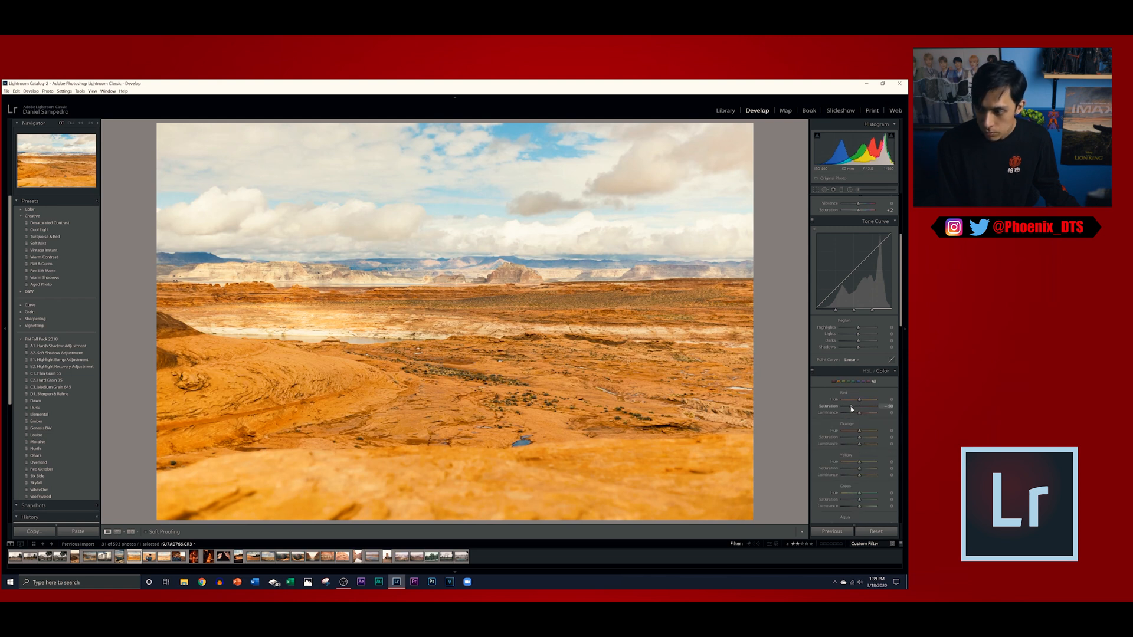
pyautogui.doubleClick(850, 408)
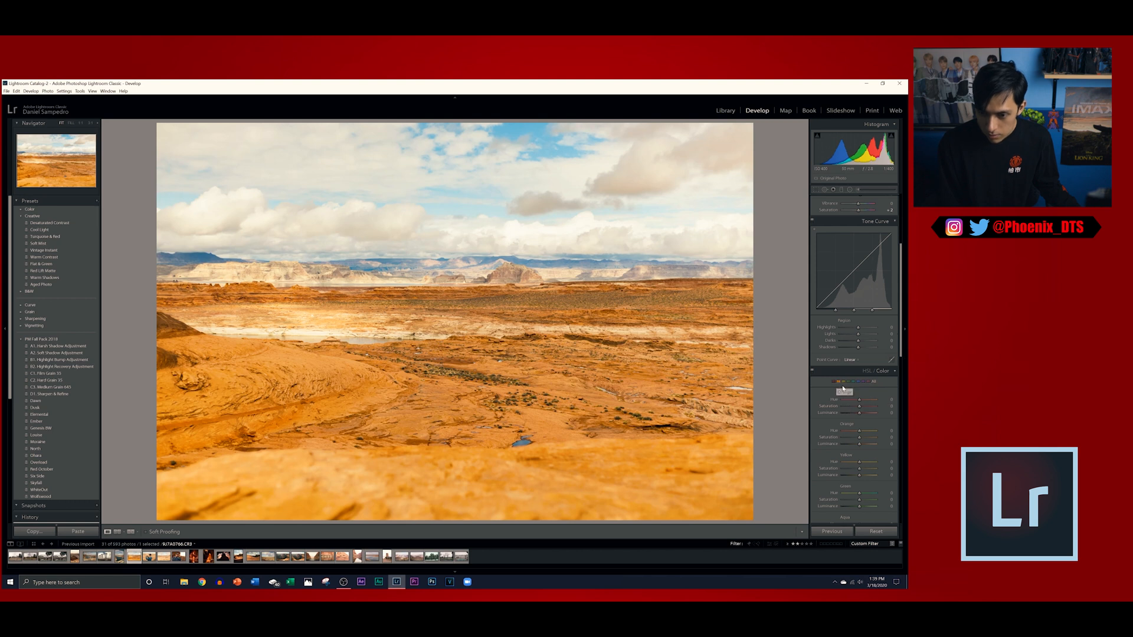
pyautogui.click(839, 385)
pyautogui.moveTo(859, 407); pyautogui.dragTo(856, 408)
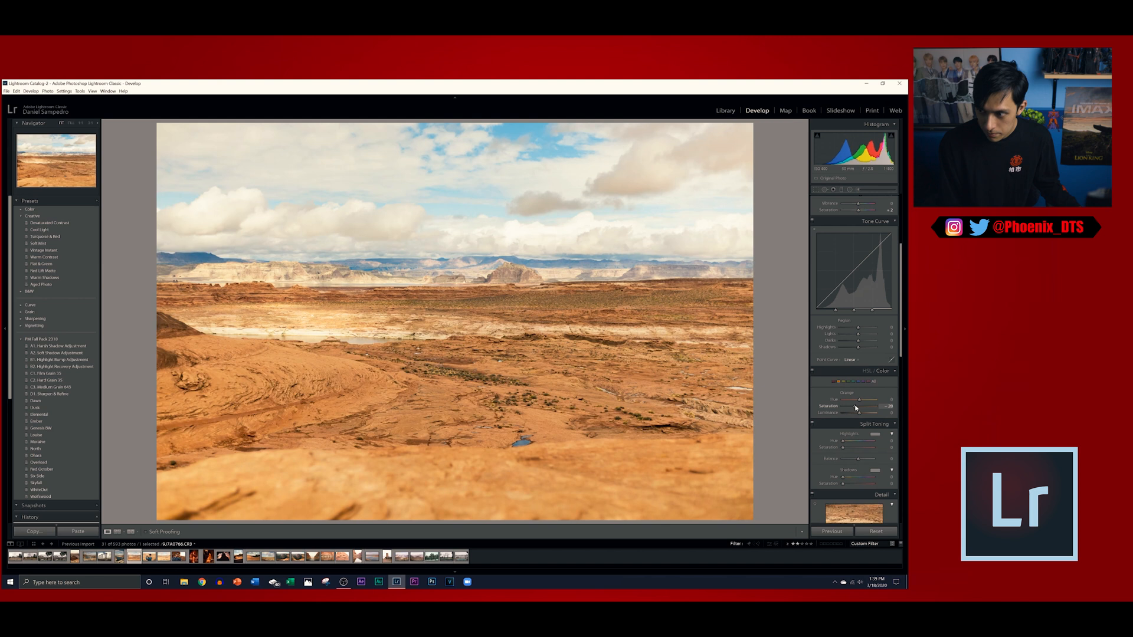